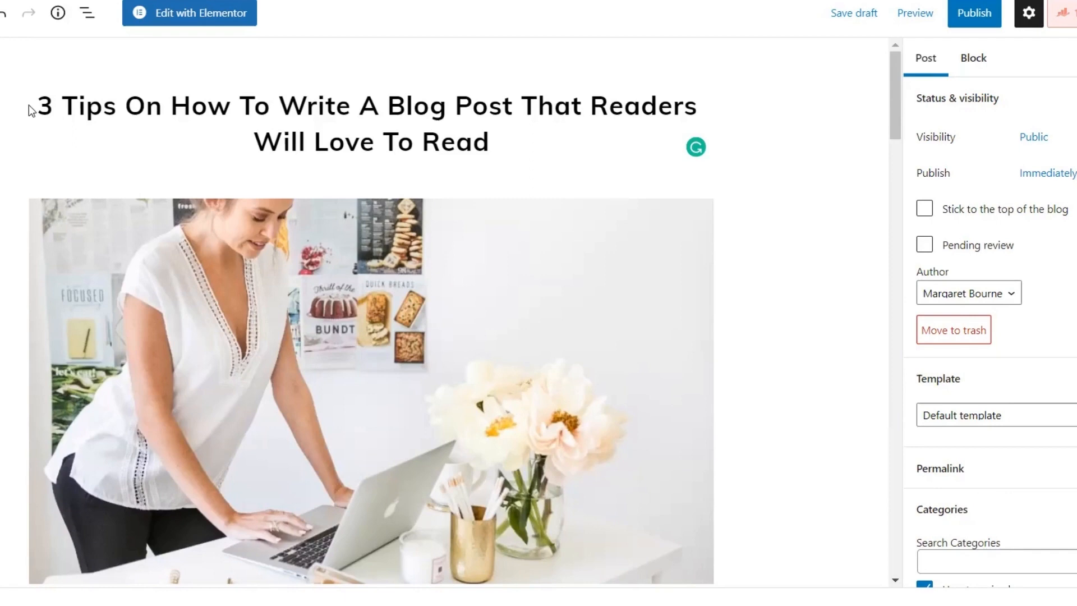
Examine the post's title, header image and introductory paragraphs down to the disclosure box.
left_click_drag(31, 109, 491, 144)
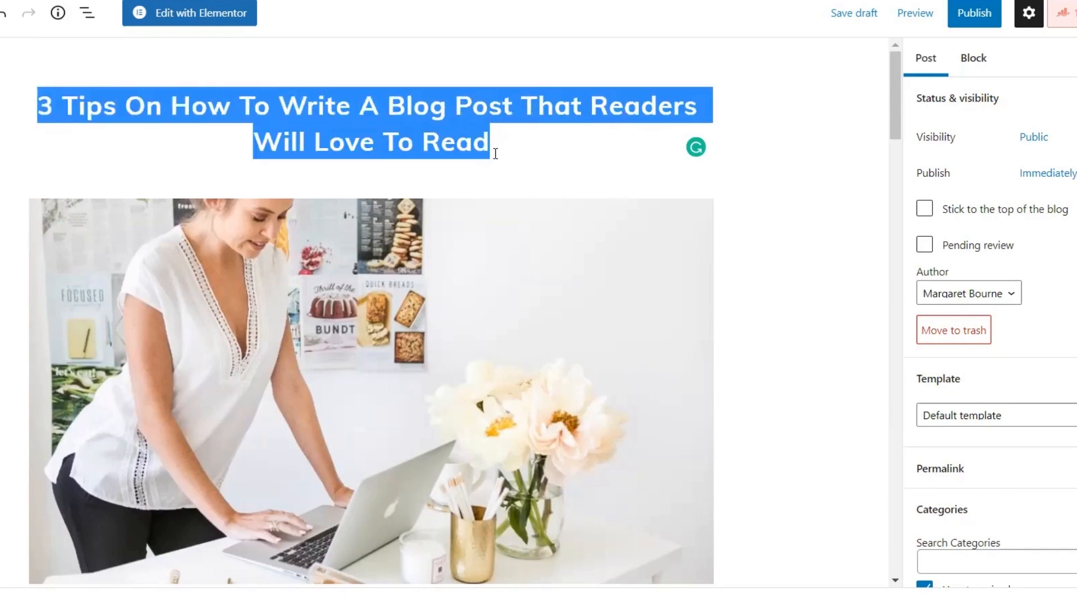
scroll(519, 295, "down", 4)
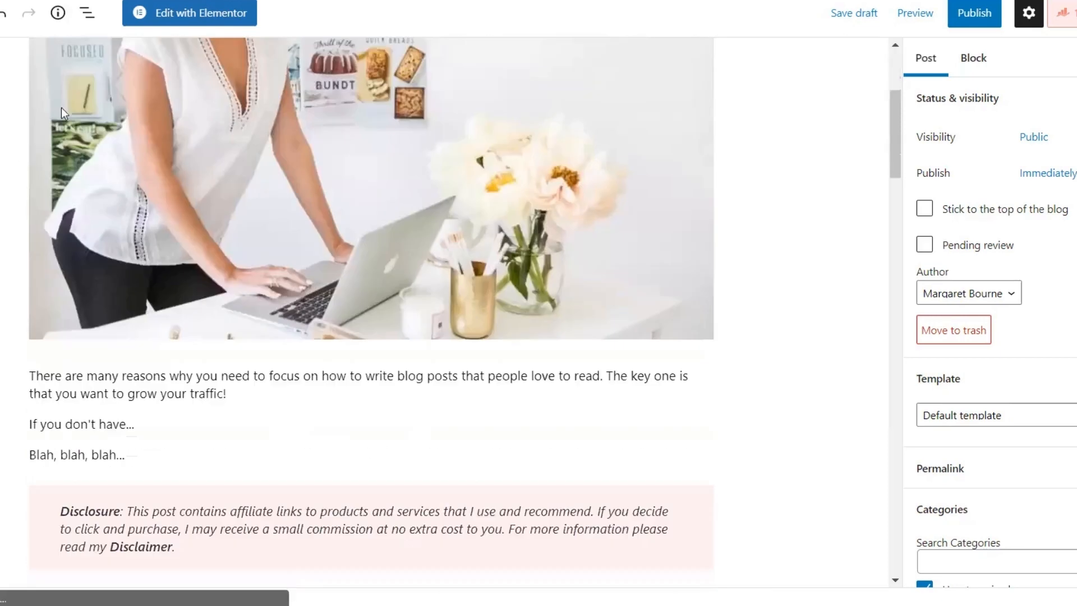
scroll(307, 202, "up", 4)
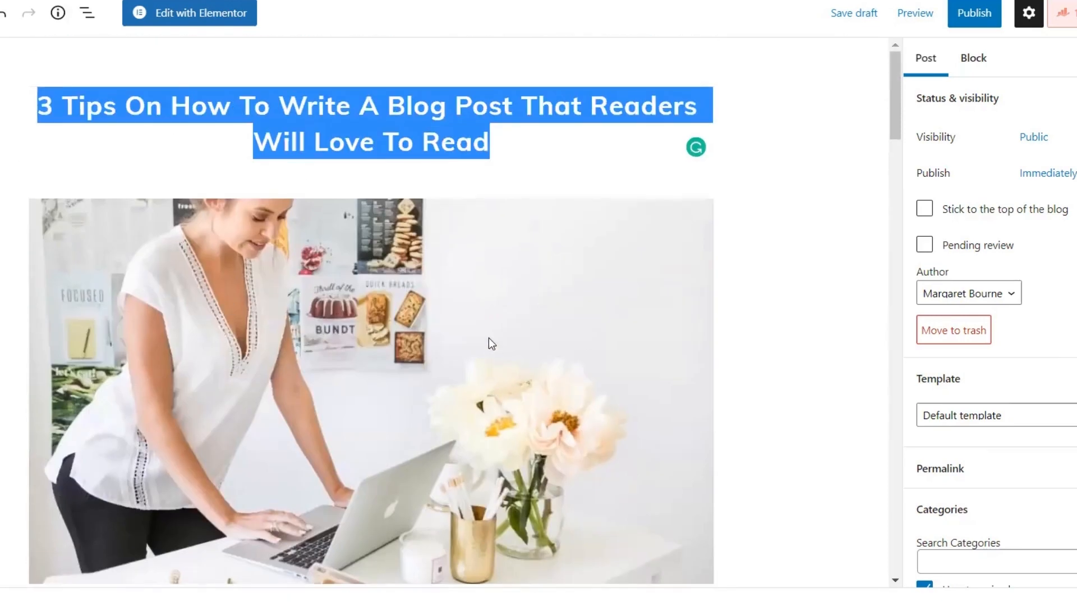
left_click(390, 296)
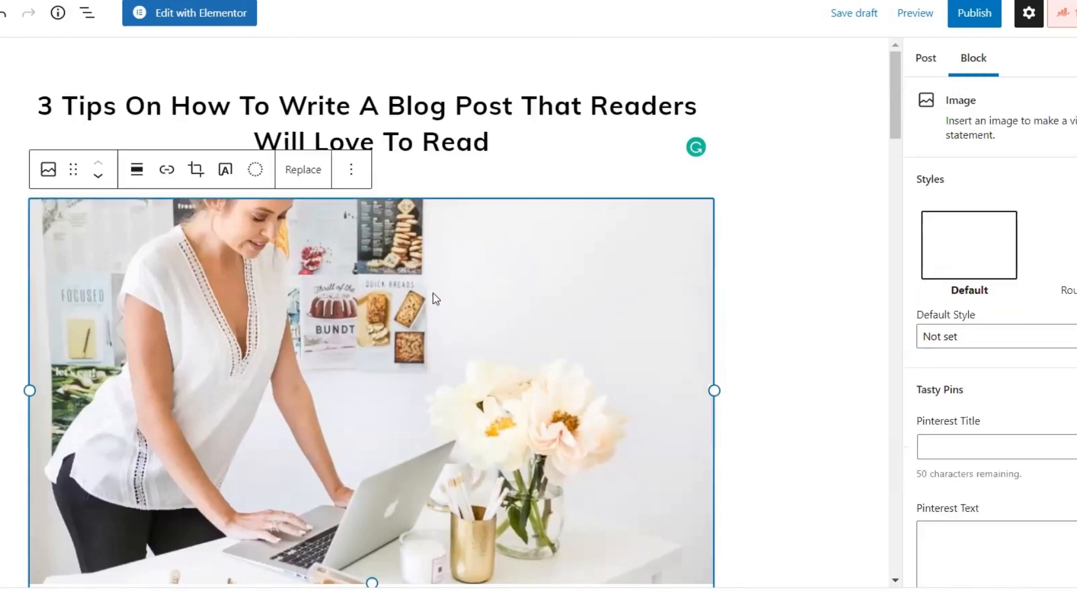
left_click(795, 277)
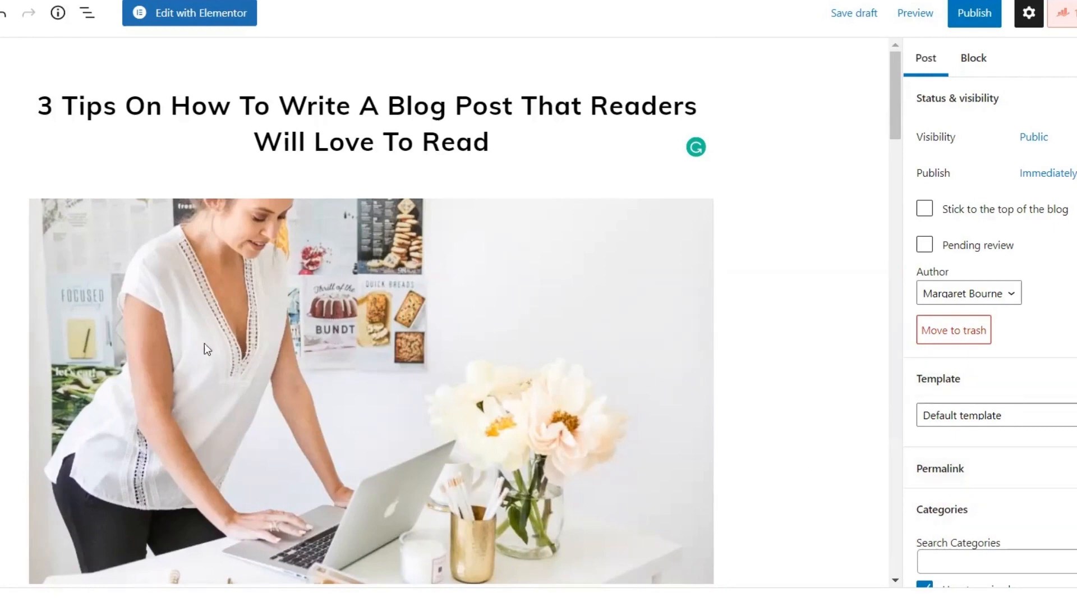
scroll(792, 370, "down", 5)
scroll(782, 372, "down", 1)
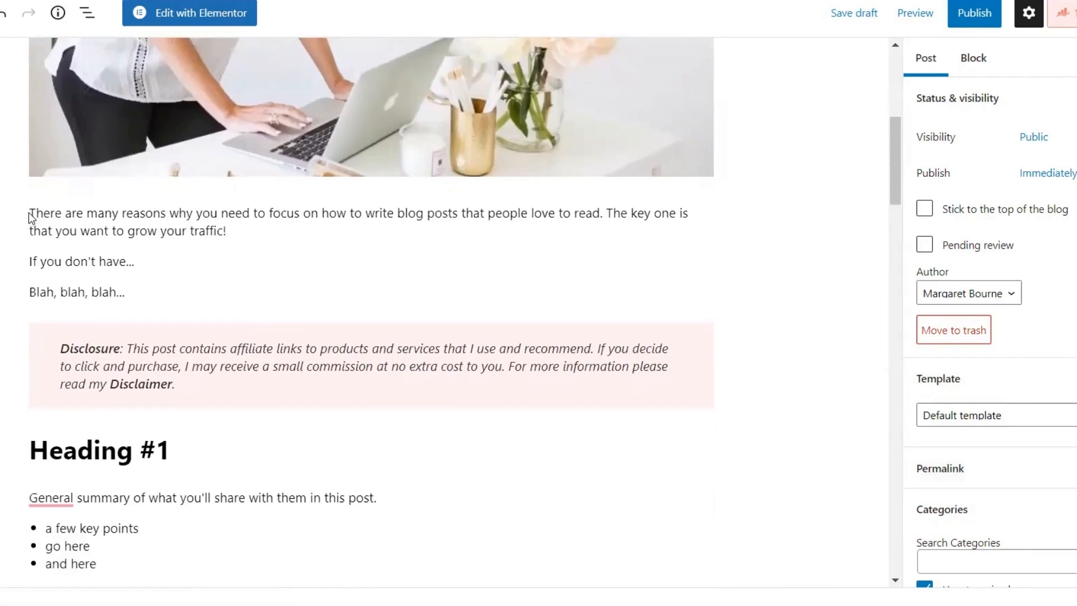
left_click_drag(29, 214, 147, 260)
left_click_drag(150, 296, 146, 308)
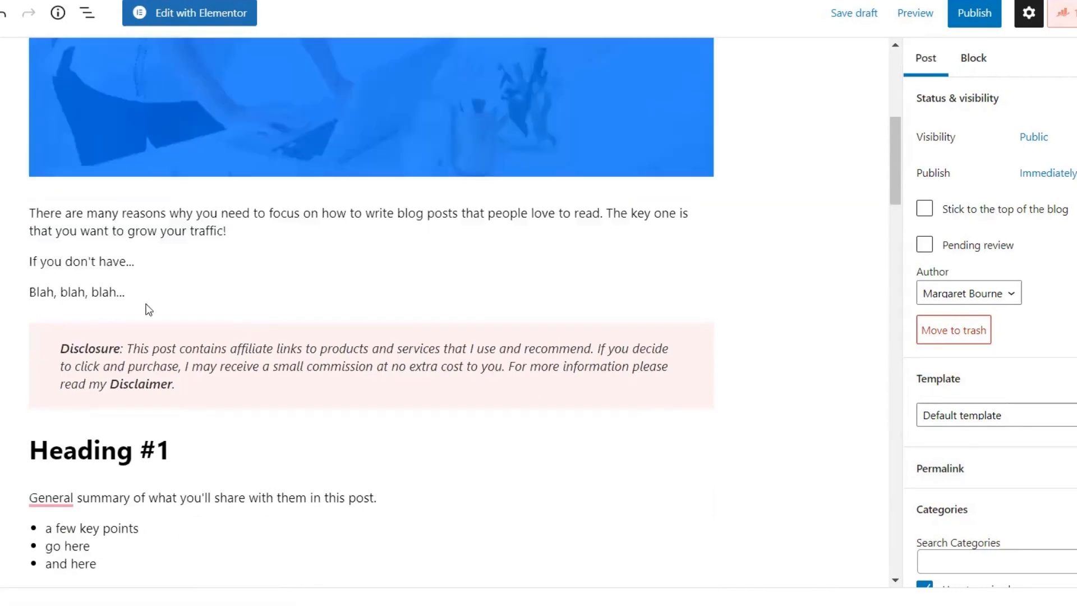
left_click(132, 233)
scroll(425, 244, "up", 5)
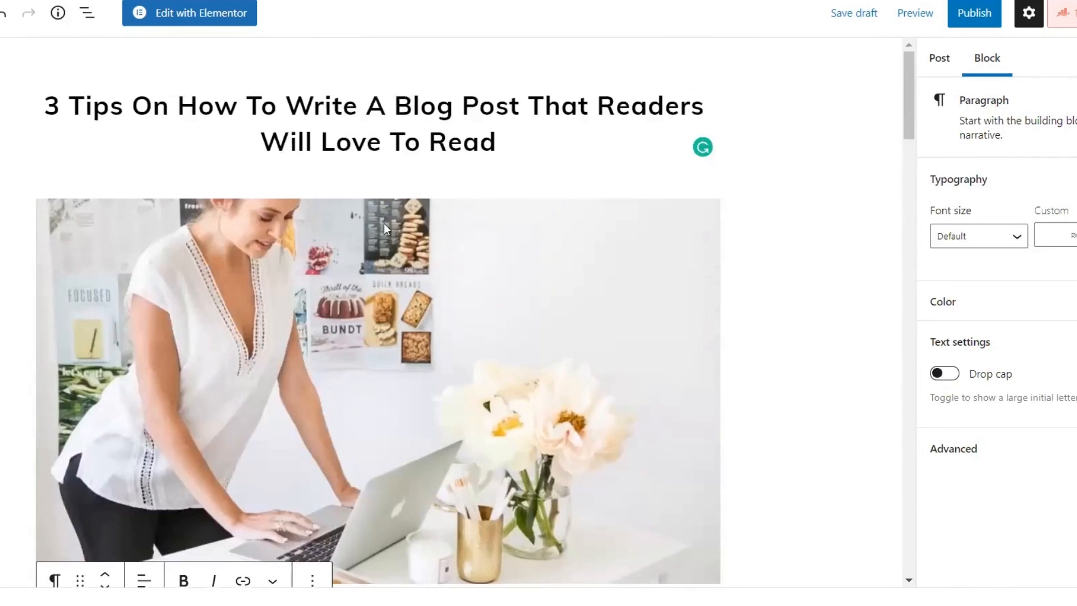
scroll(229, 343, "down", 3)
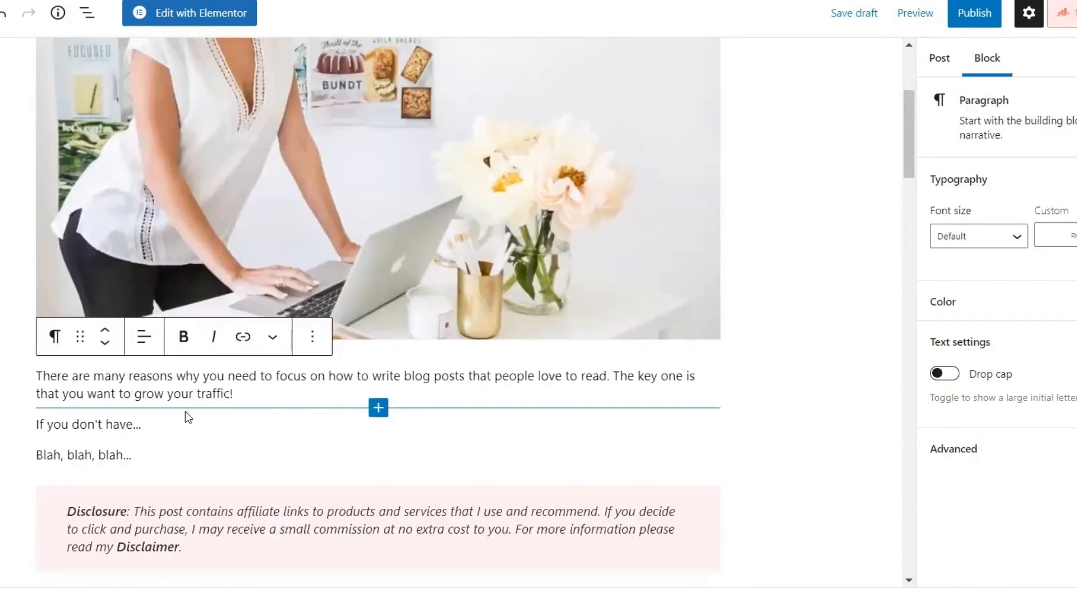
scroll(185, 415, "up", 3)
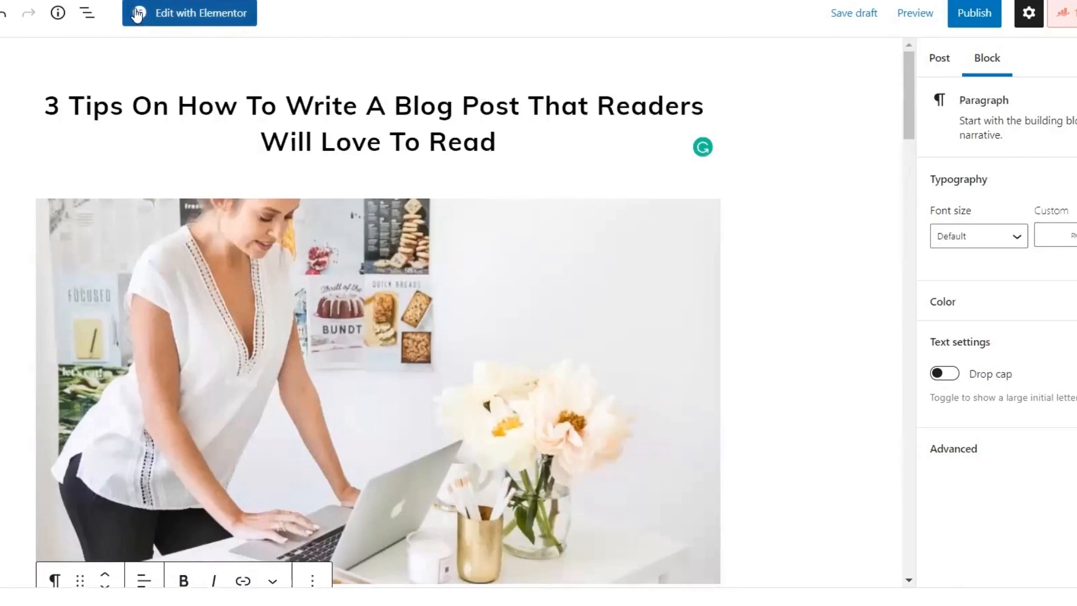
Change "blog posts" to "a blog post" in the first introductory paragraph, and add an empty paragraph after "Blah, blah, blah...".
left_click_drag(60, 109, 493, 145)
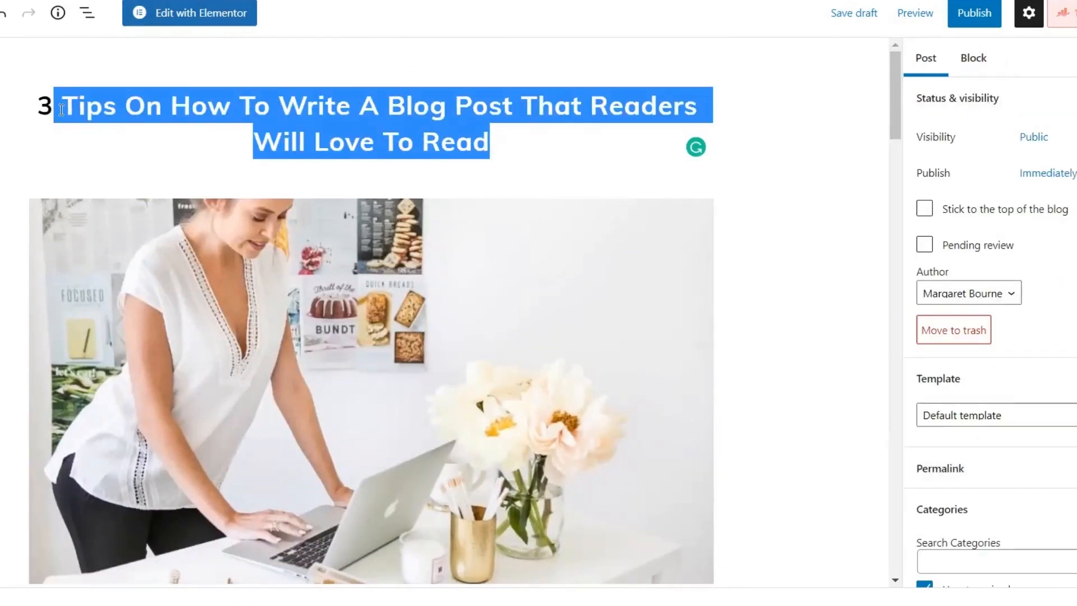
left_click(34, 105)
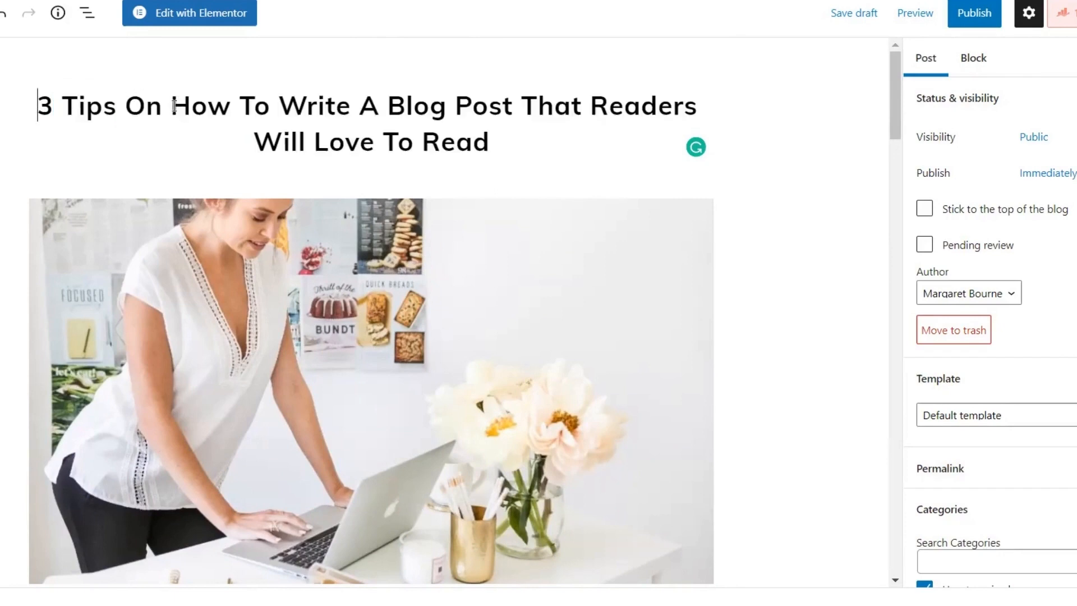
left_click_drag(174, 105, 511, 106)
scroll(596, 193, "down", 10)
scroll(572, 201, "up", 4)
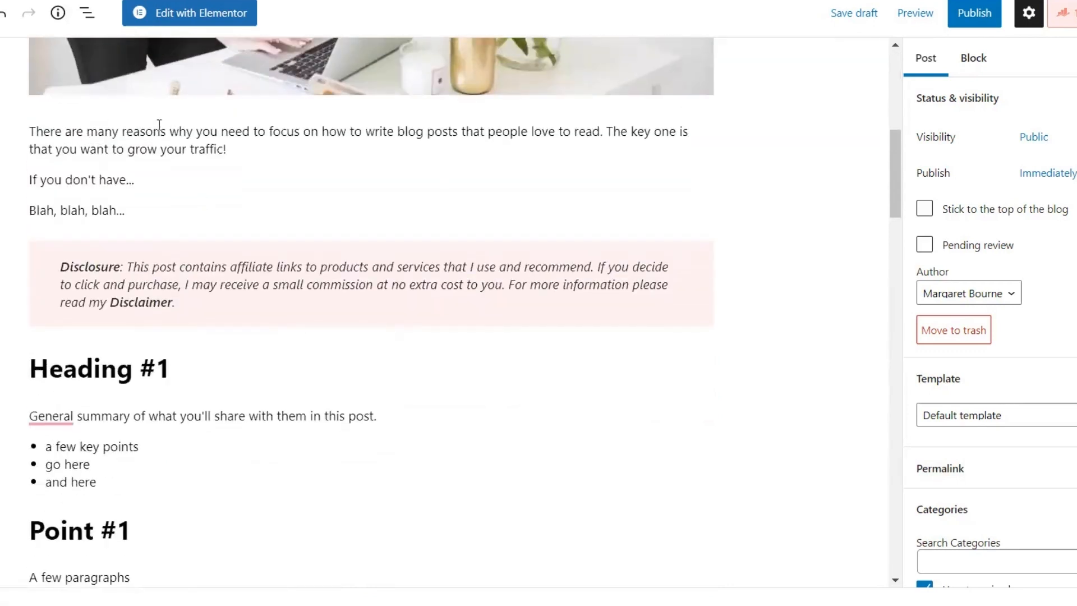
left_click(391, 135)
type("a")
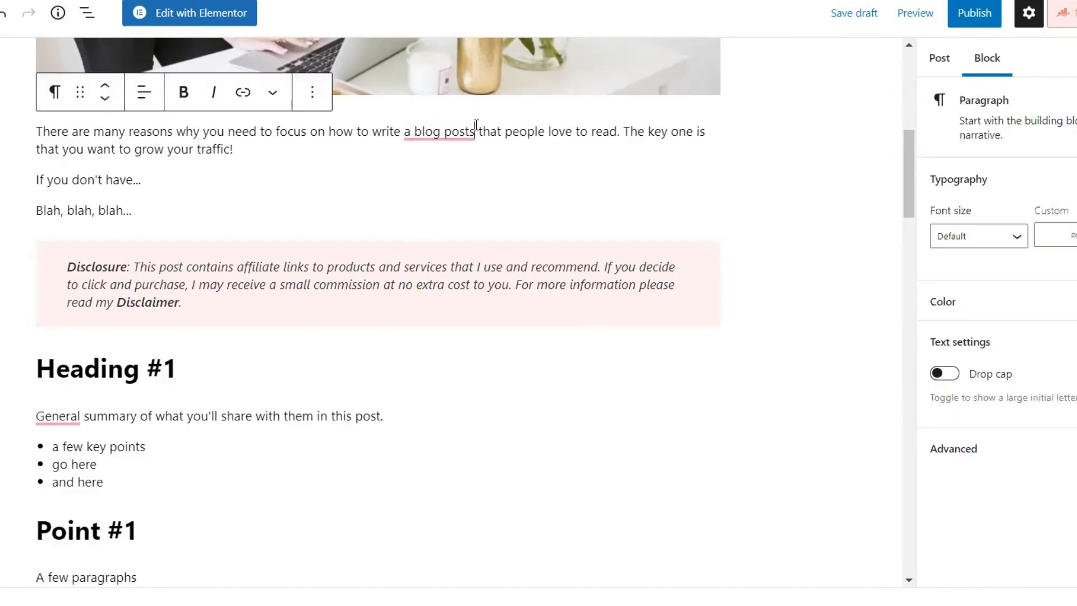
key("BackSpace")
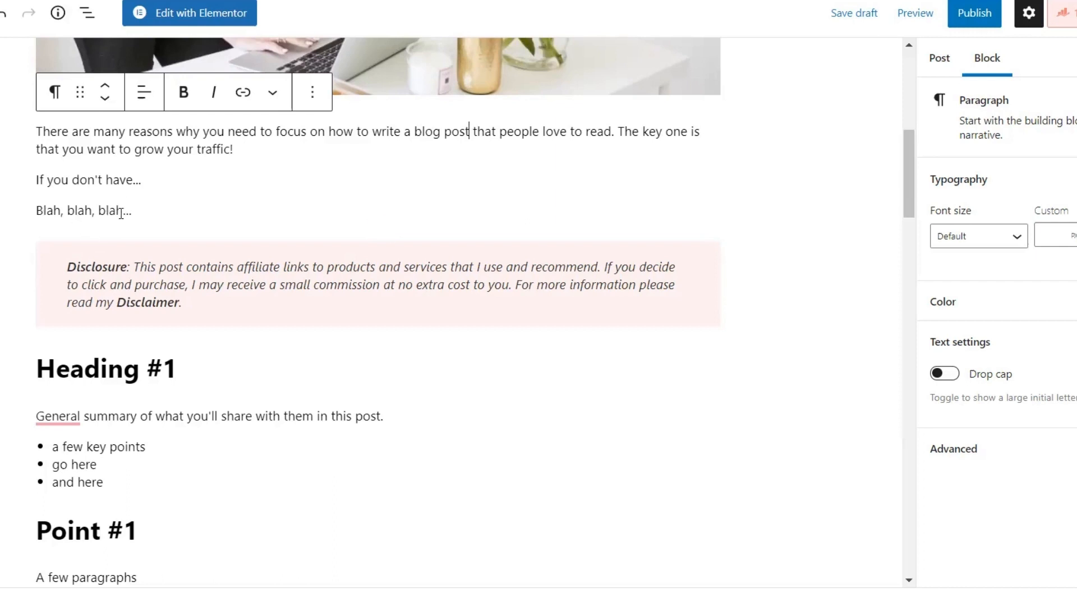
left_click(141, 210)
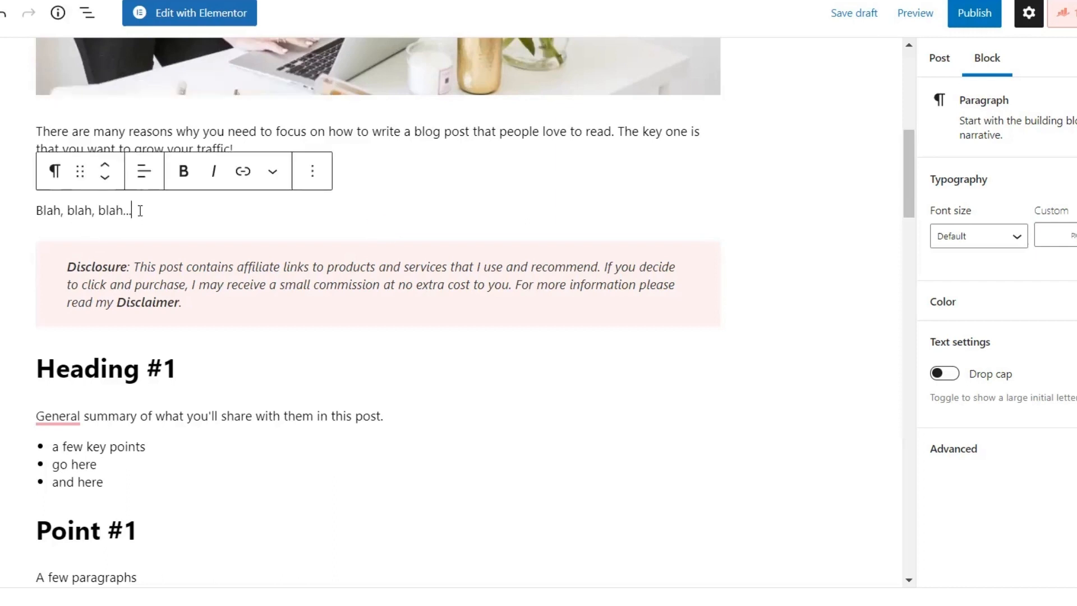
key("Return")
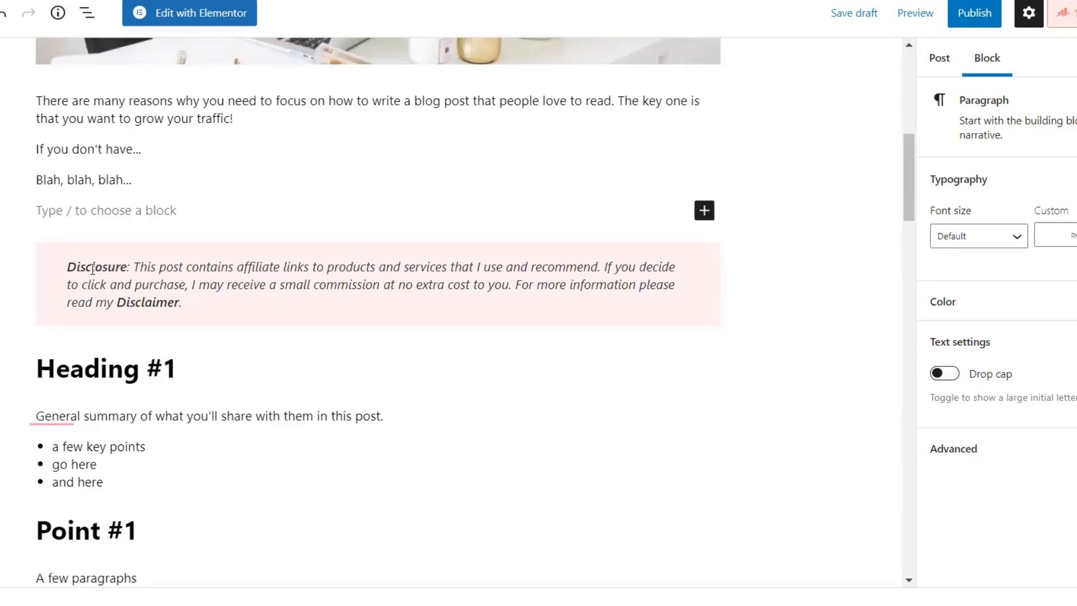
Examine the affiliate disclosure box and its placement between the introduction and the "Heading #1" section.
triple_click(55, 272)
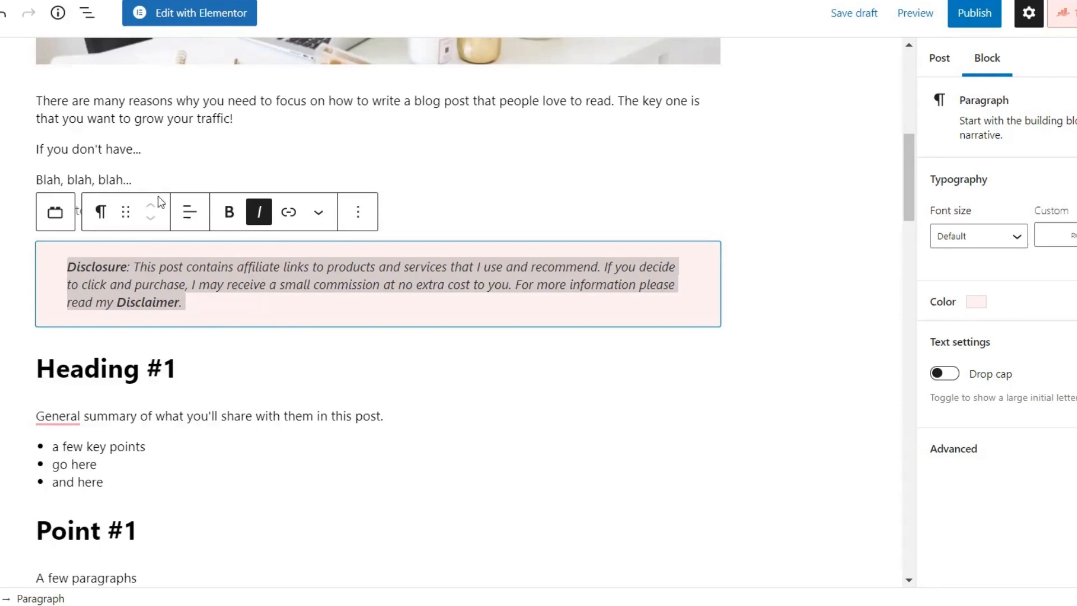
scroll(521, 259, "up", 4)
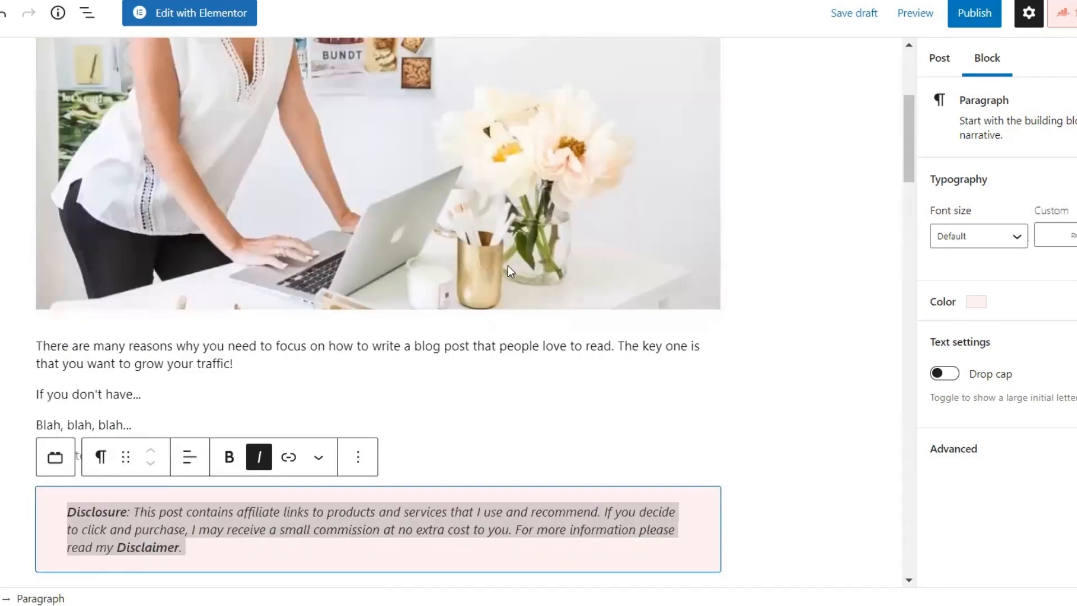
scroll(290, 284, "up", 5)
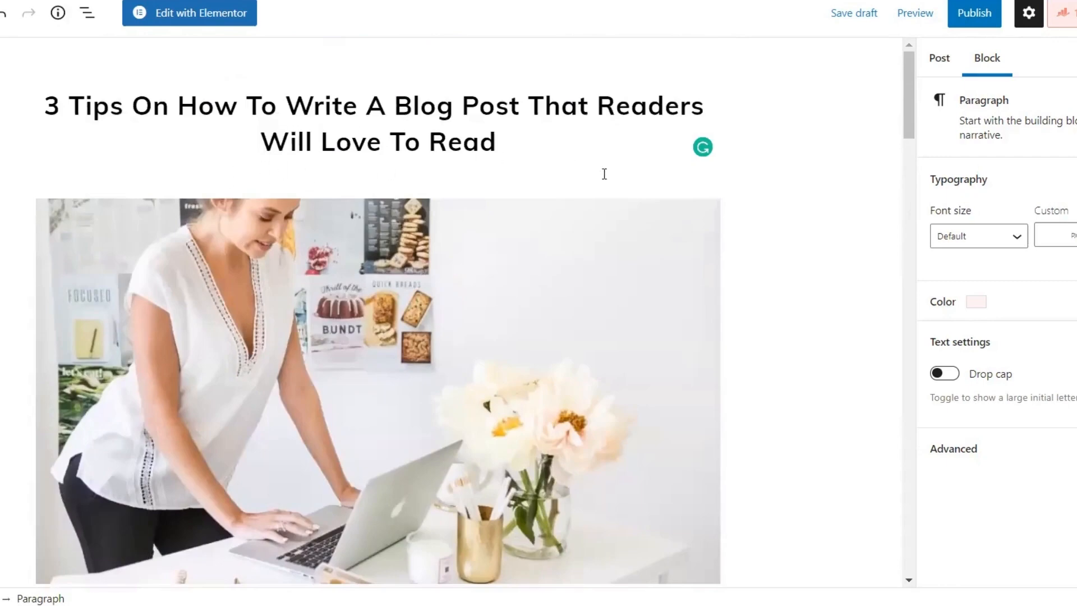
scroll(263, 365, "down", 5)
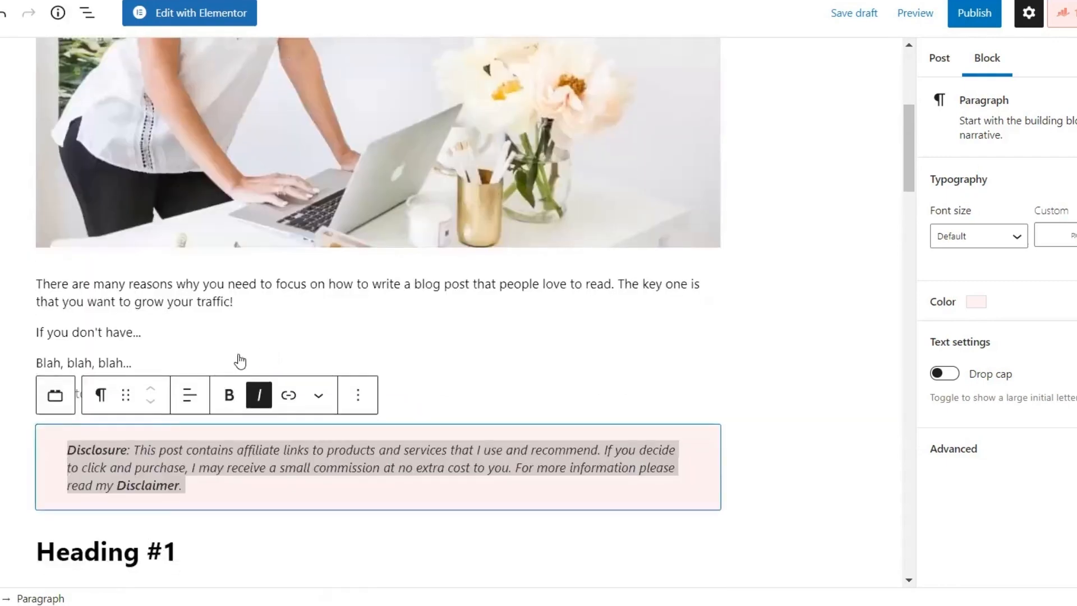
scroll(240, 361, "down", 3)
left_click(236, 270)
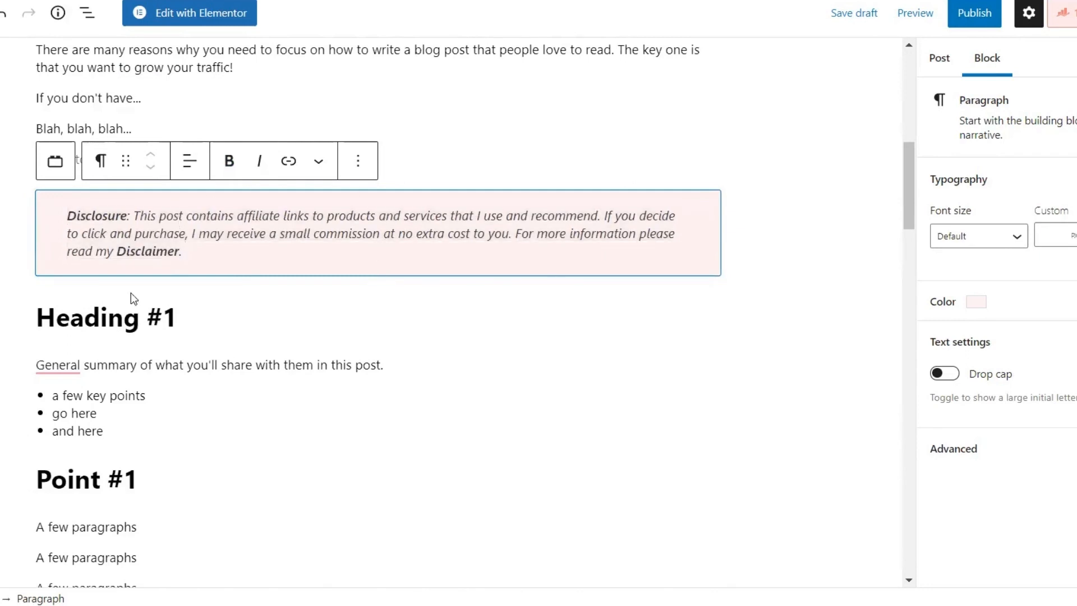
scroll(277, 328, "down", 1)
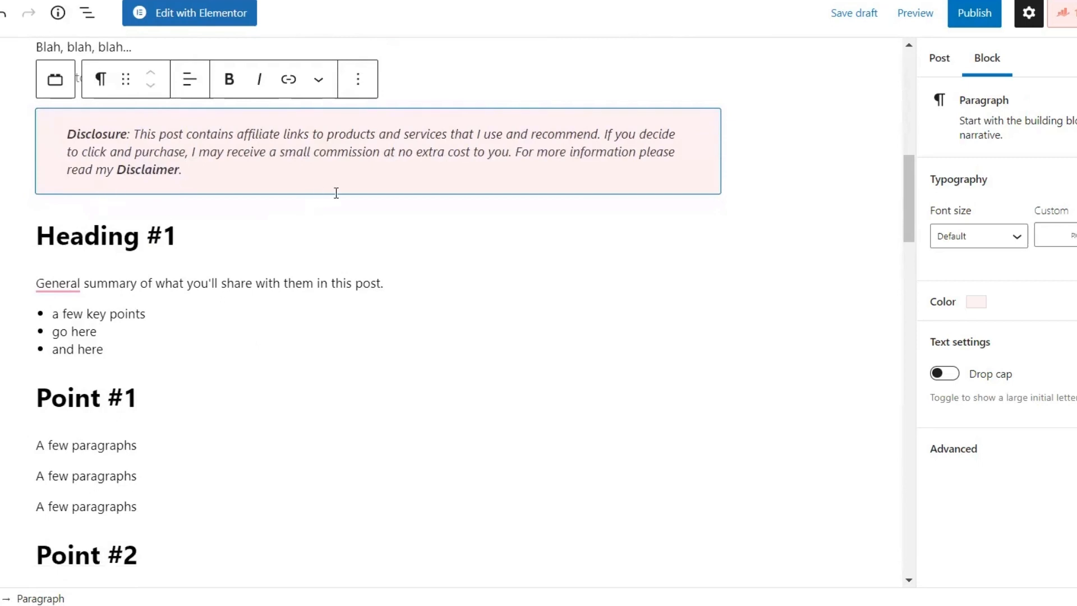
Insert an empty image block between the disclosure box and "Heading #1", and remove it again.
left_click(378, 208)
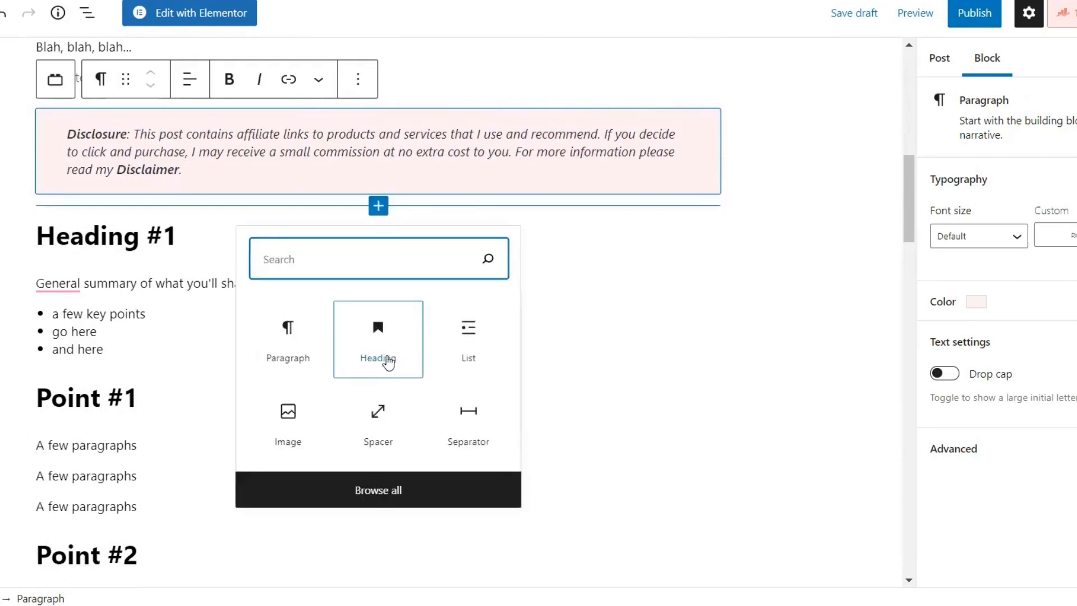
left_click(288, 436)
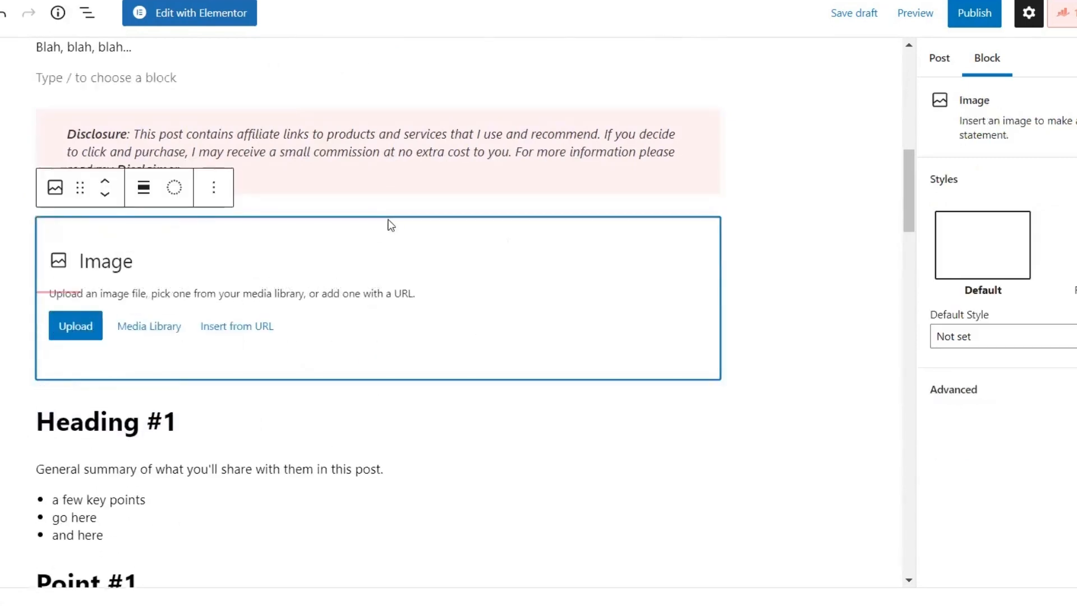
left_click(212, 187)
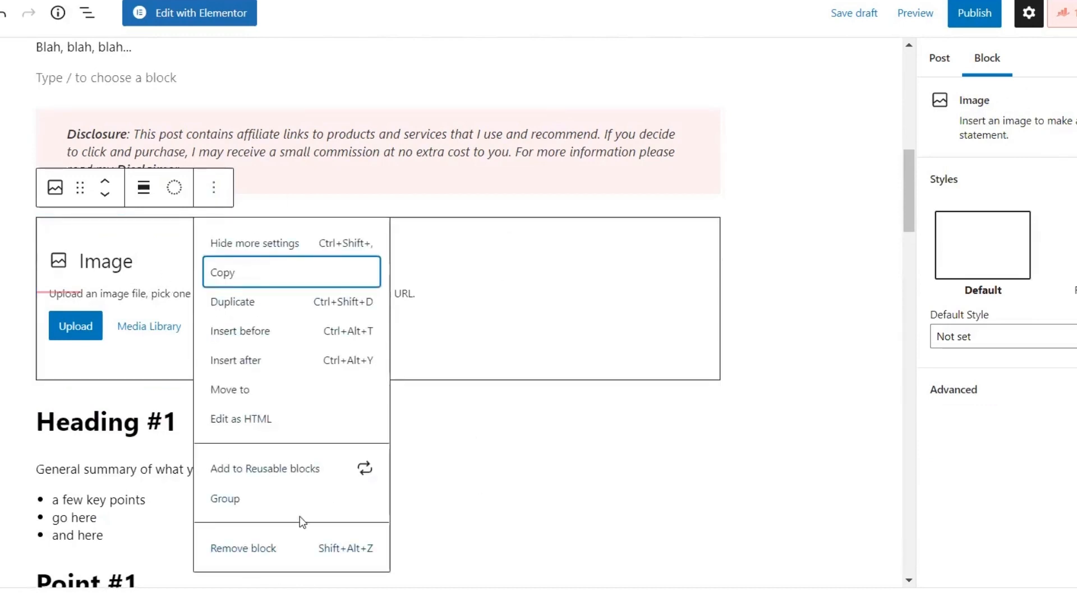
left_click(243, 554)
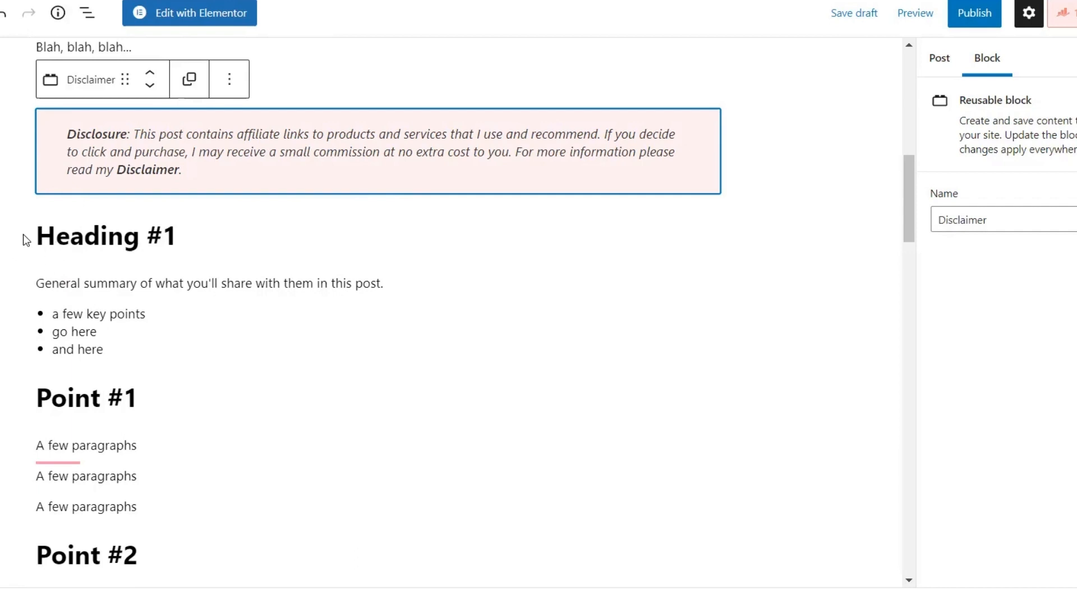
Replace the text of the heading below the disclosure box with "Top Tips For How To Write A Blog Post".
left_click_drag(39, 240, 197, 242)
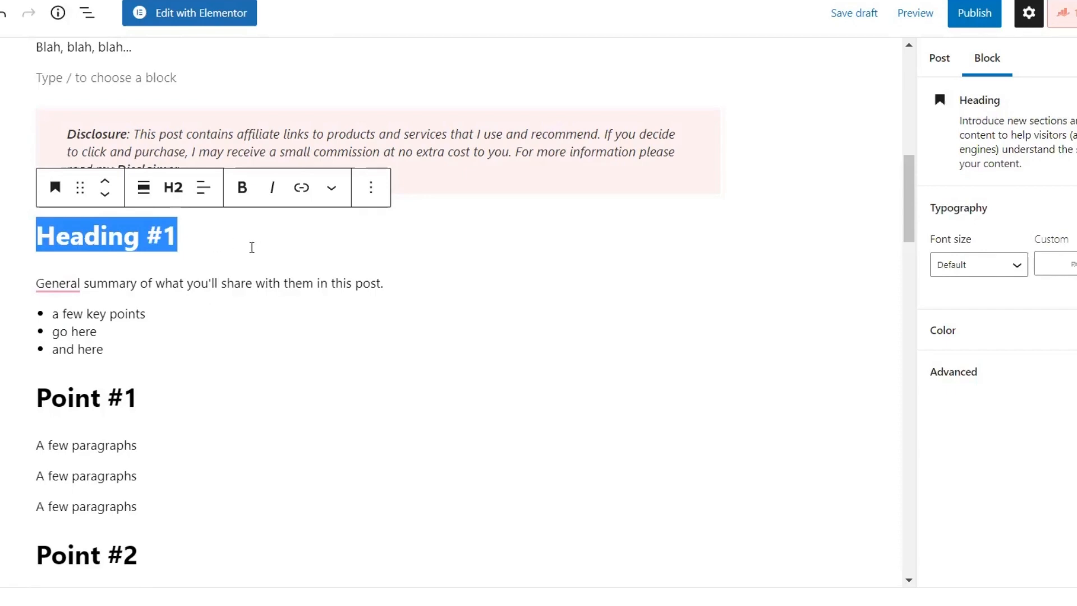
left_click(228, 246)
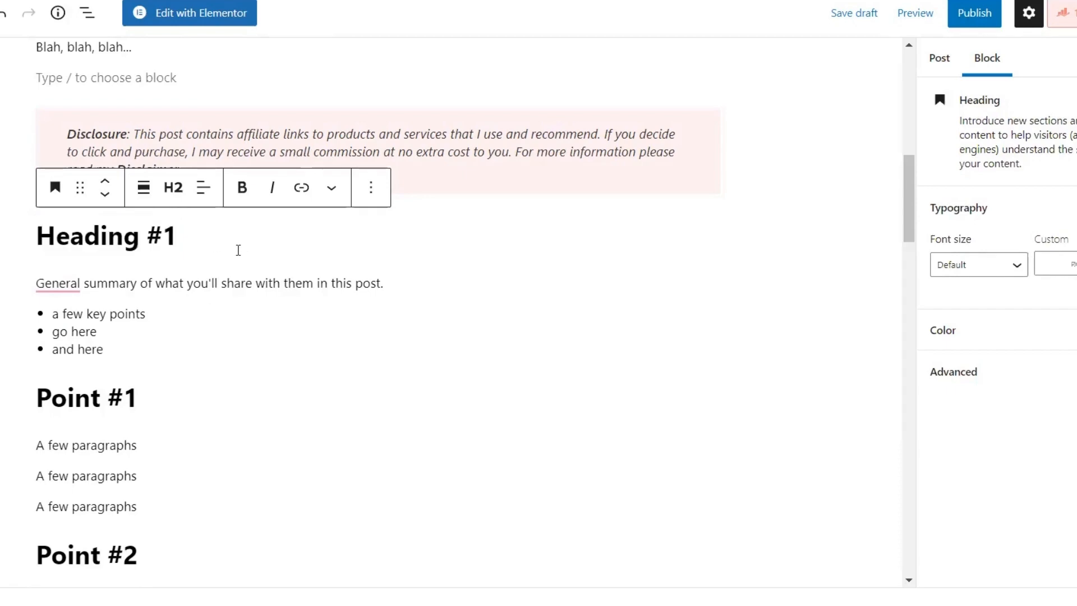
scroll(324, 245, "up", 5)
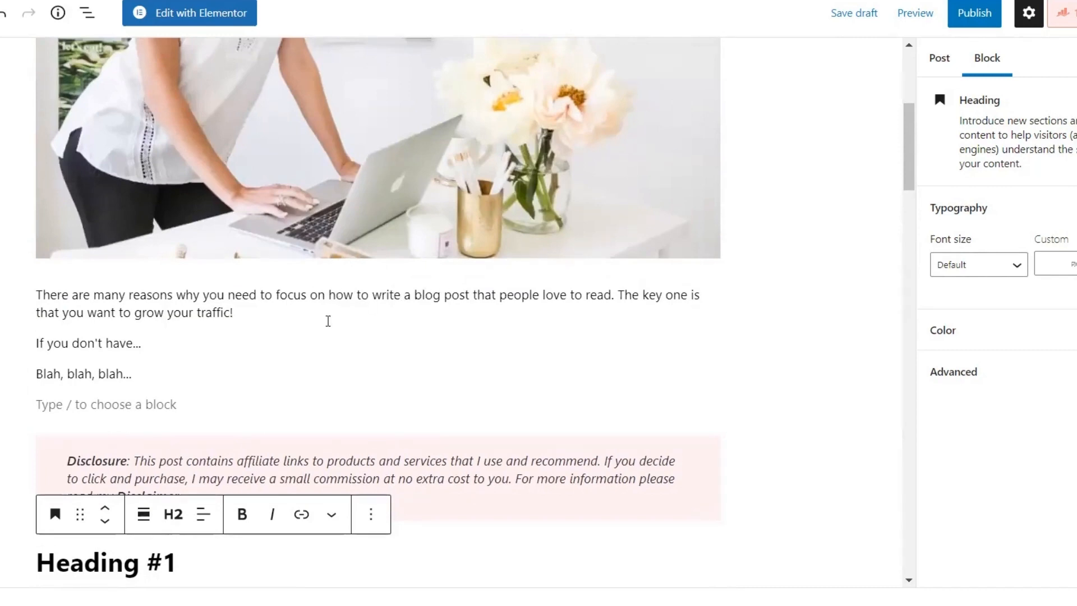
scroll(183, 456, "down", 3)
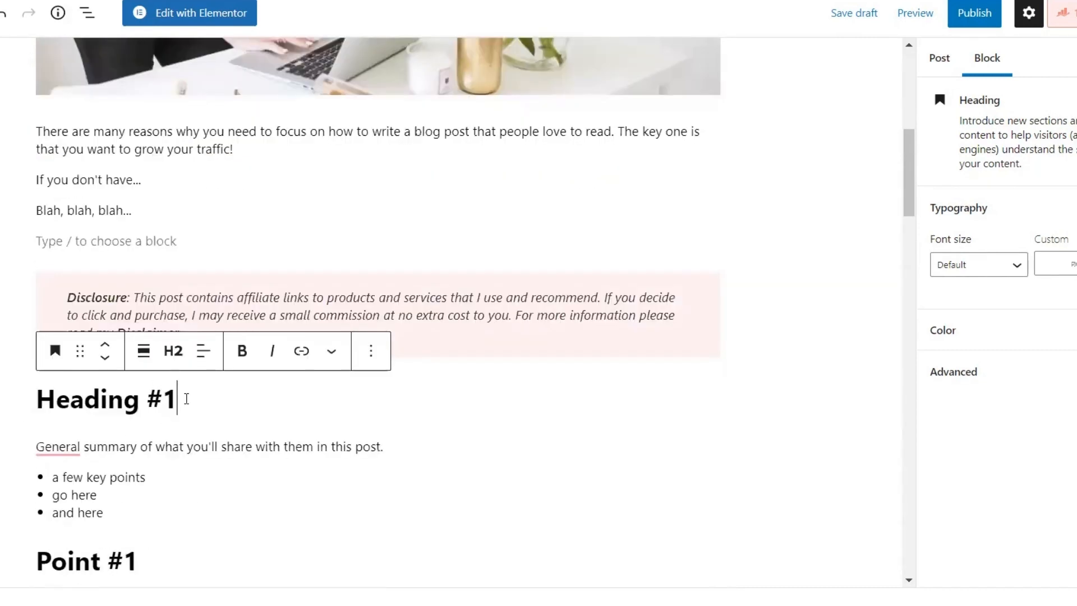
left_click_drag(179, 400, 35, 397)
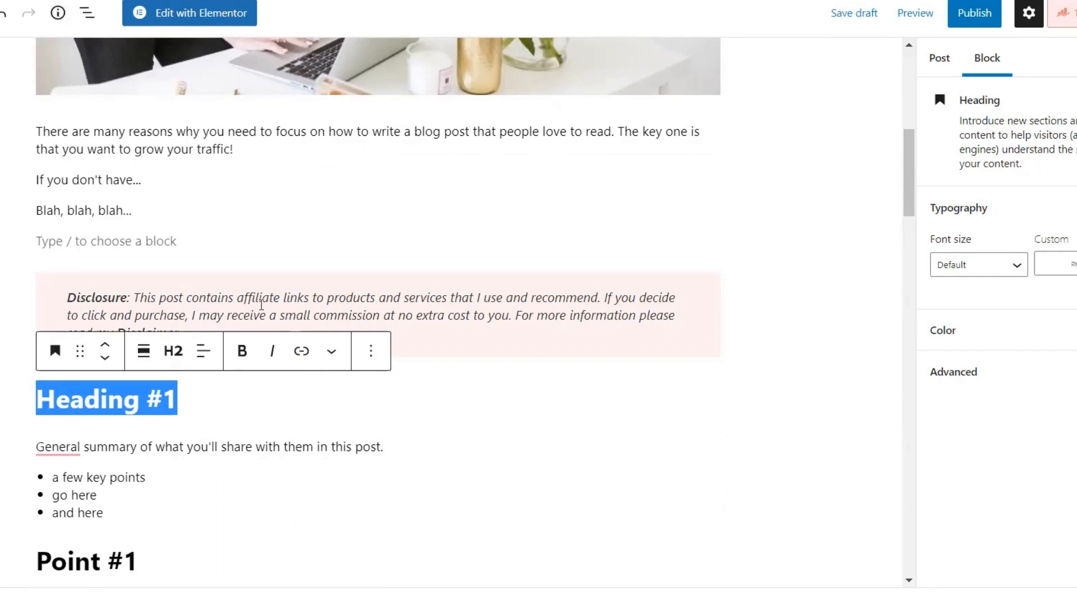
key("BackSpace")
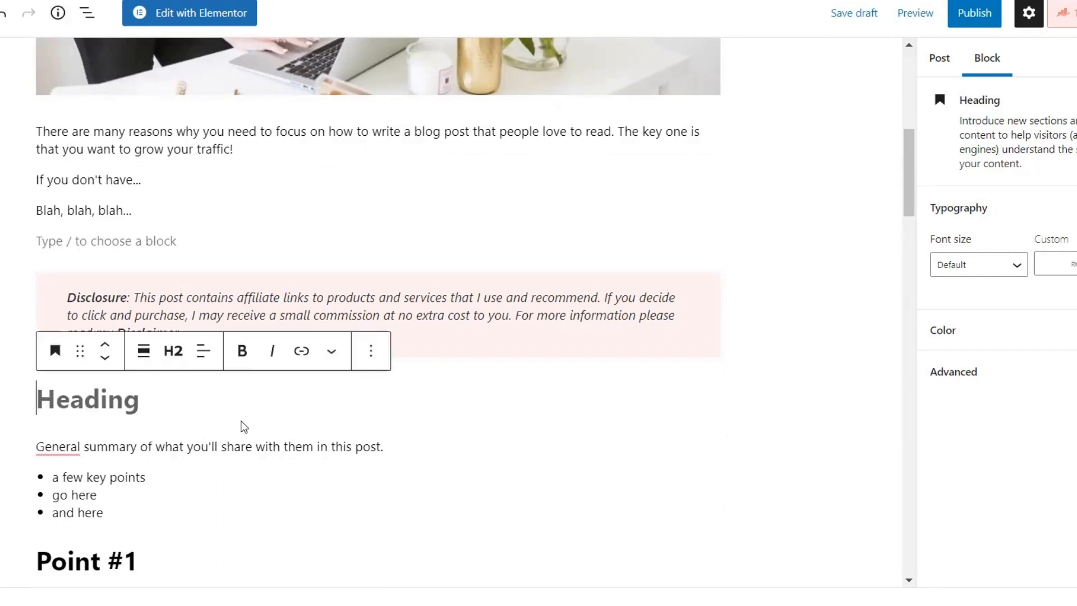
type("Top T")
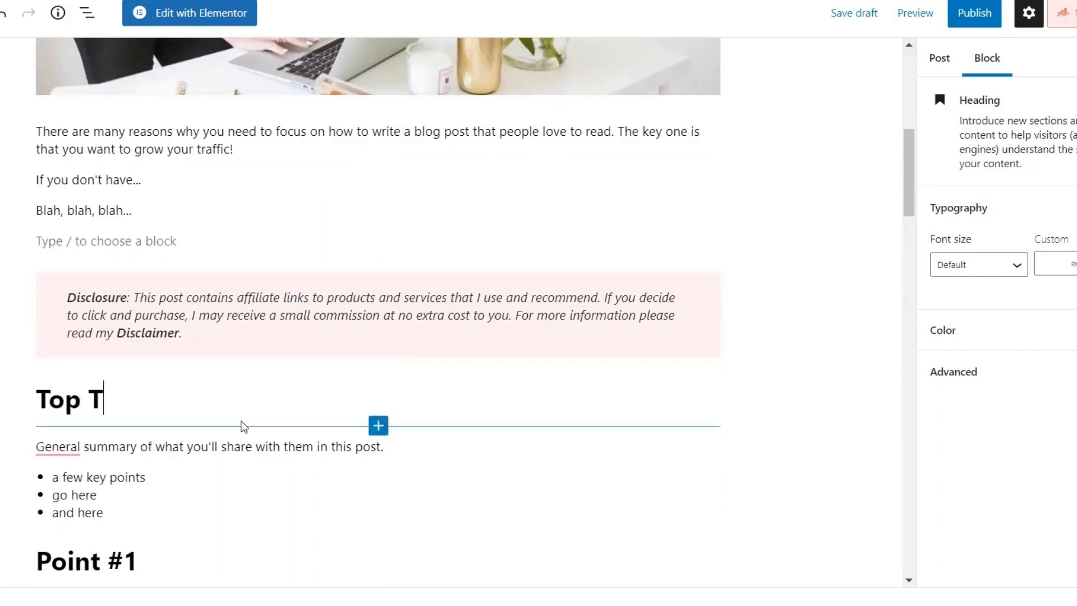
type("ips For How To W")
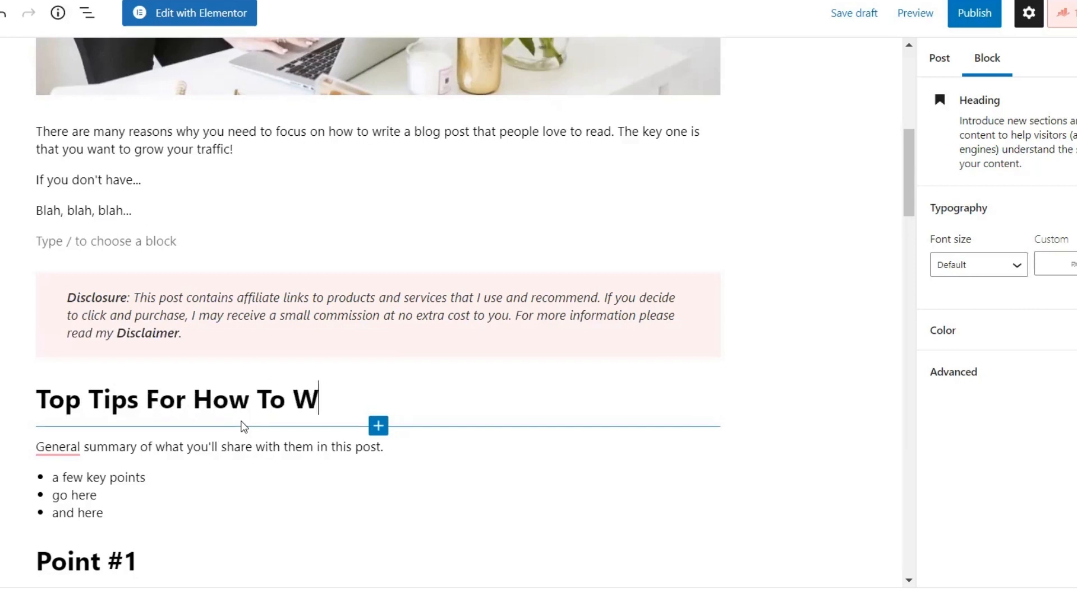
type("rite A Blog Post")
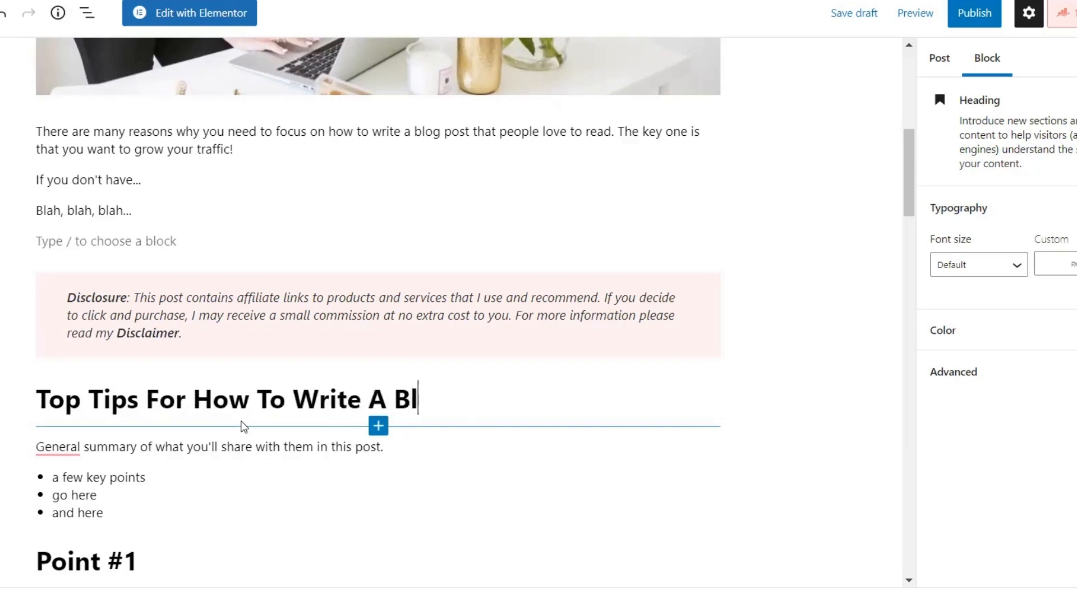
Examine the general summary paragraph and the bulleted key points under the "Top Tips For How To Write A Blog Post" heading.
left_click(172, 446)
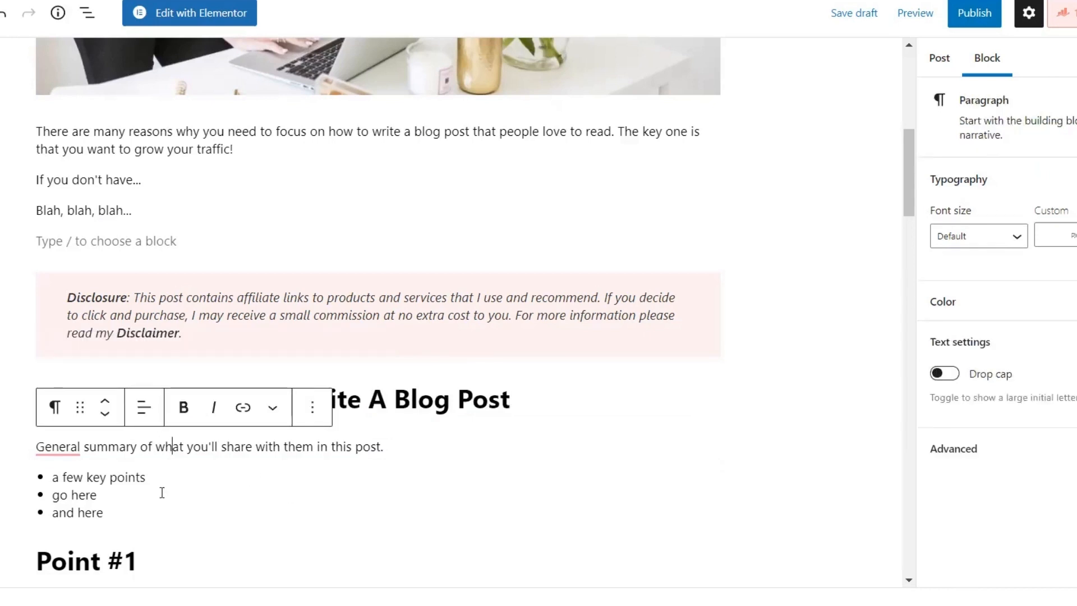
left_click_drag(142, 511, 51, 477)
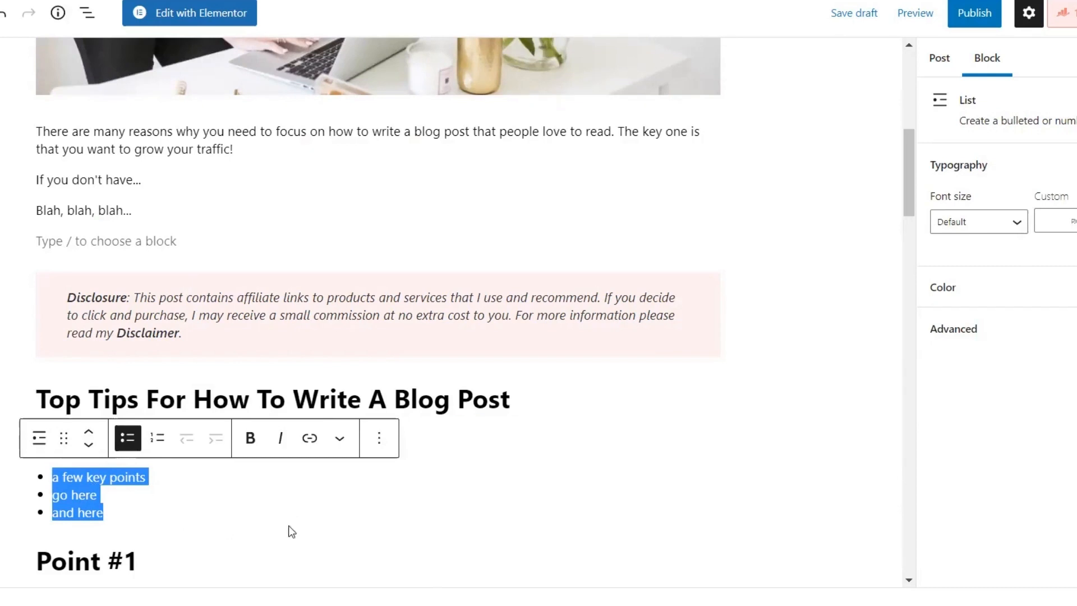
left_click(504, 507)
scroll(508, 504, "down", 1)
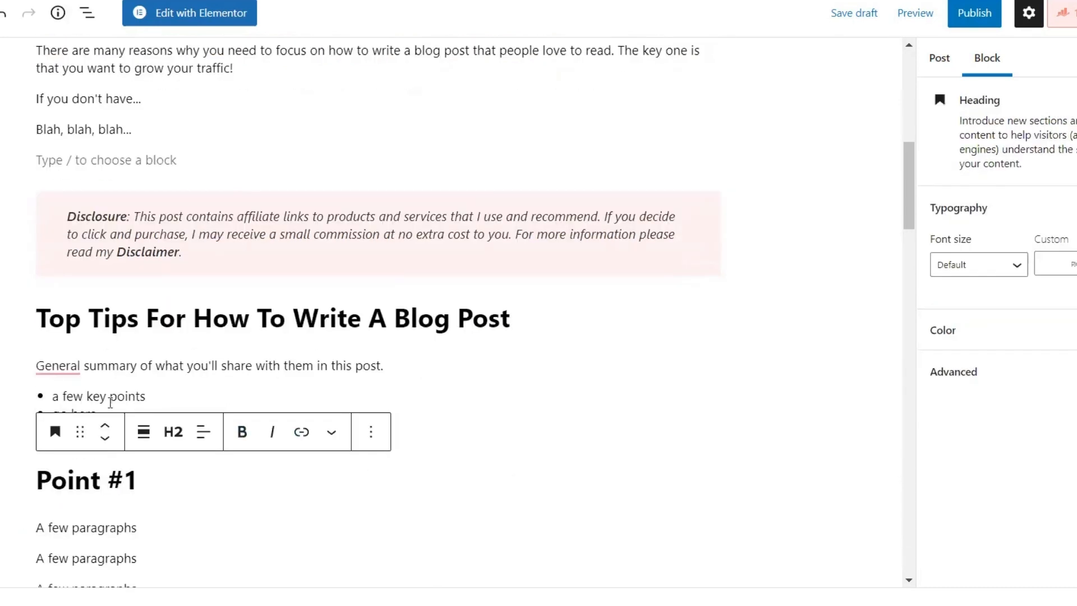
left_click(72, 397)
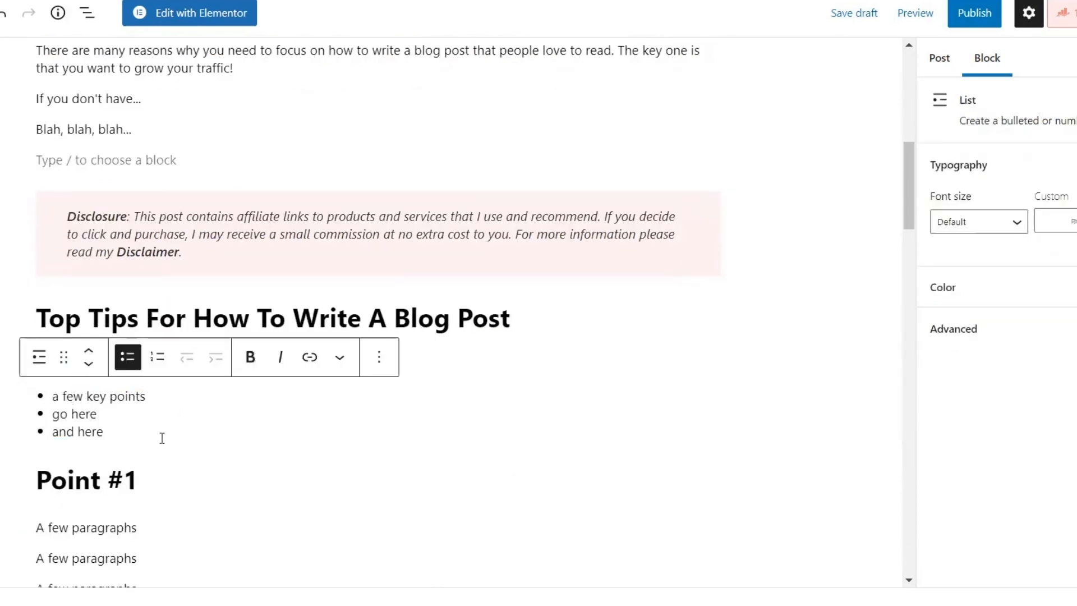
left_click(110, 435)
scroll(109, 432, "down", 2)
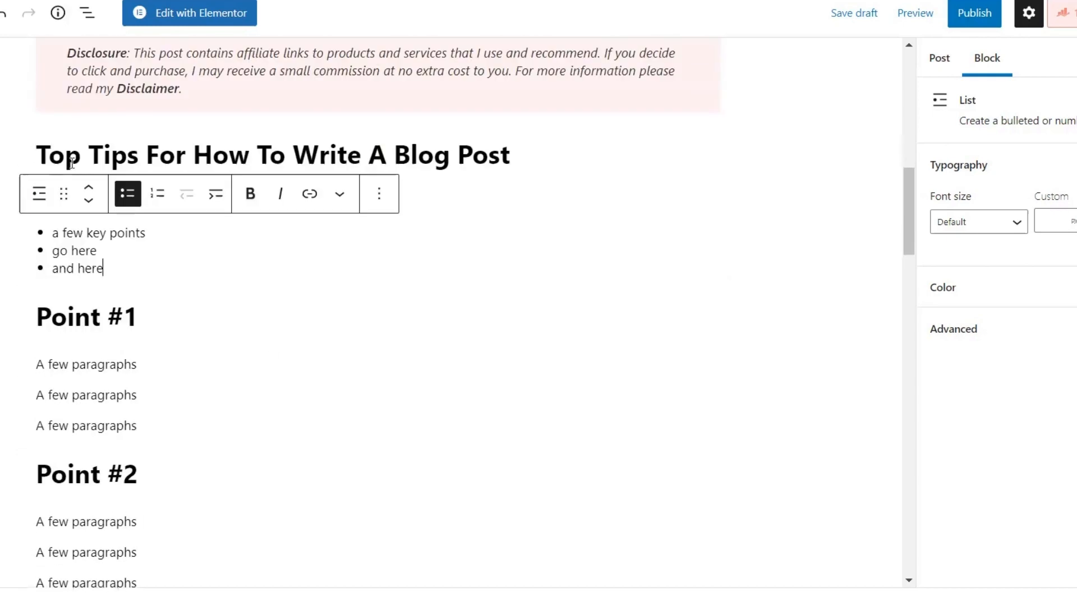
Examine the Point #1, Point #2 and Point #3 headings with their paragraphs, and compare them with the main tips heading.
left_click(90, 317)
scroll(241, 322, "down", 1)
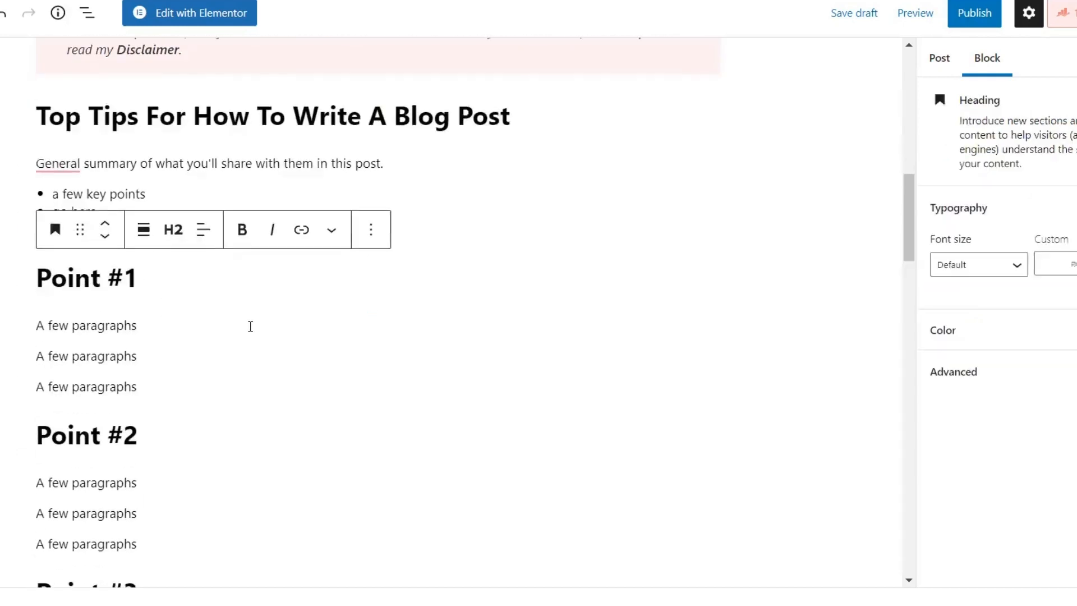
left_click_drag(39, 233, 151, 234)
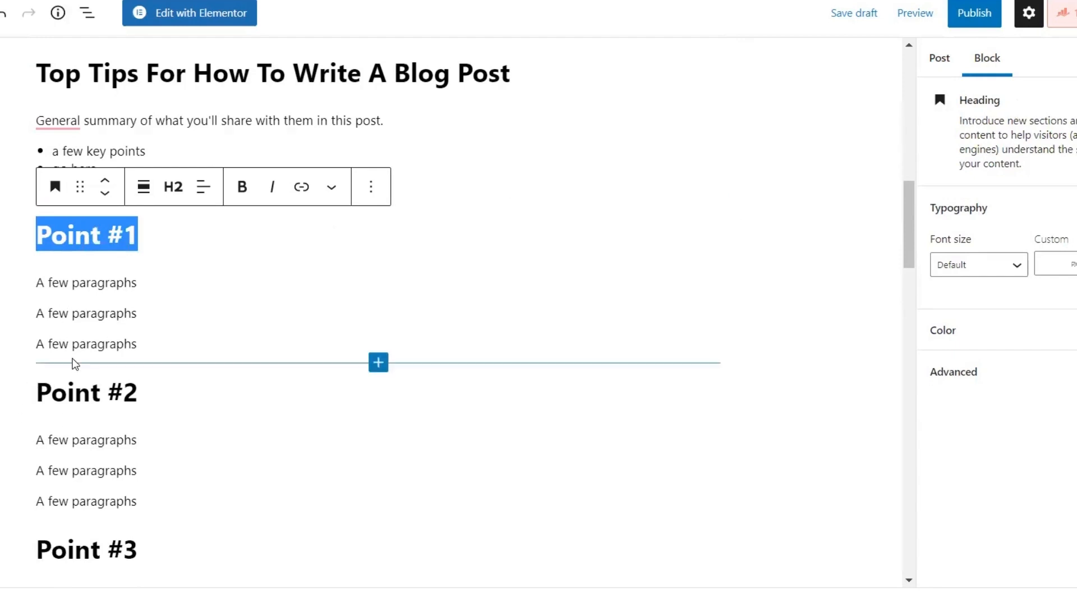
left_click(157, 394)
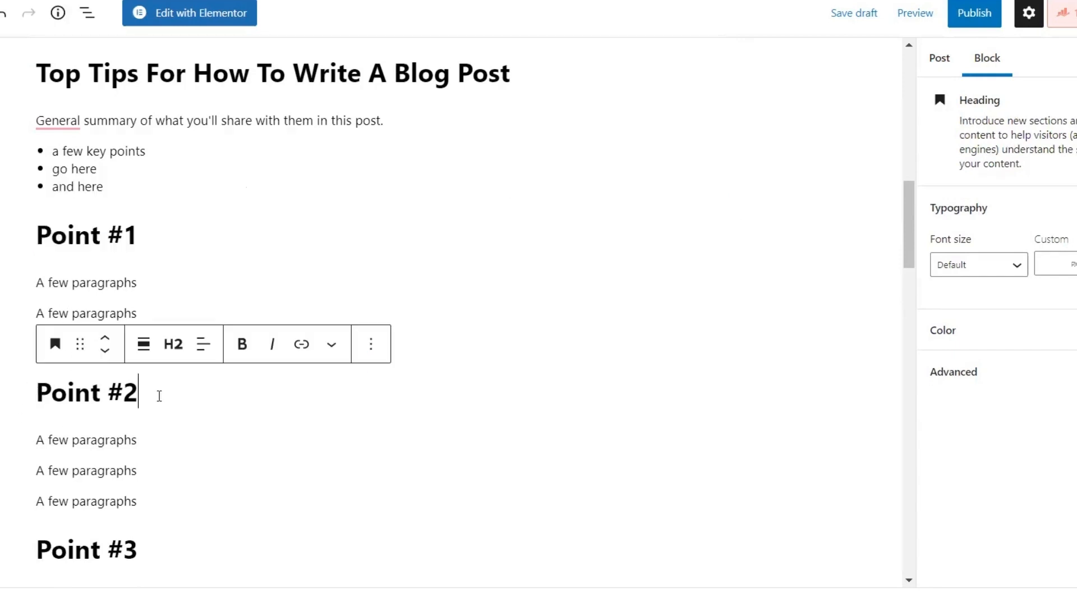
scroll(291, 461, "down", 3)
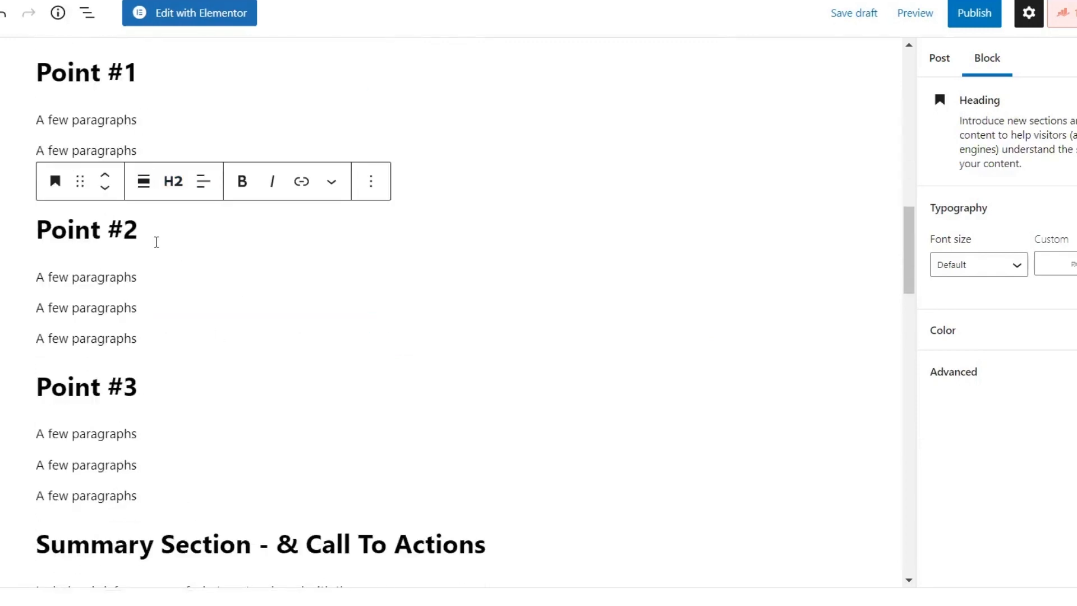
scroll(432, 236, "up", 2)
left_click(329, 265)
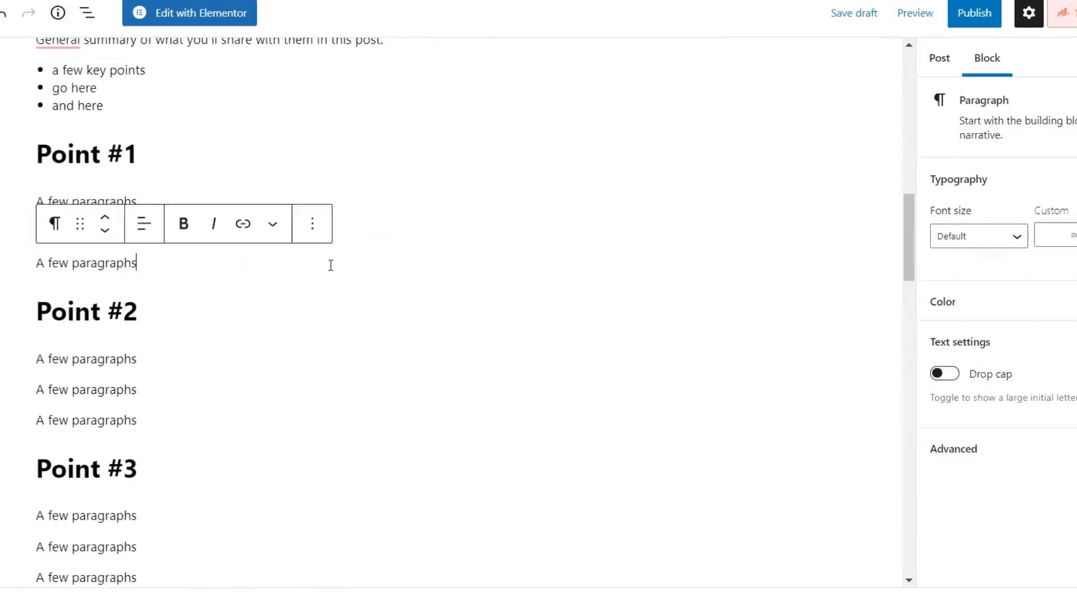
scroll(299, 201, "up", 5)
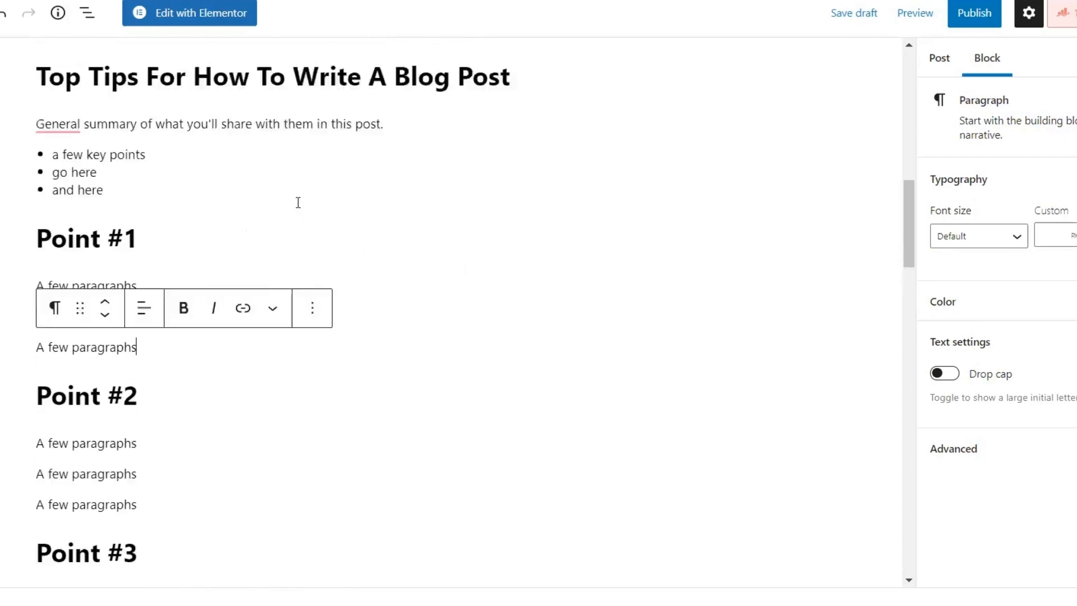
left_click(322, 227)
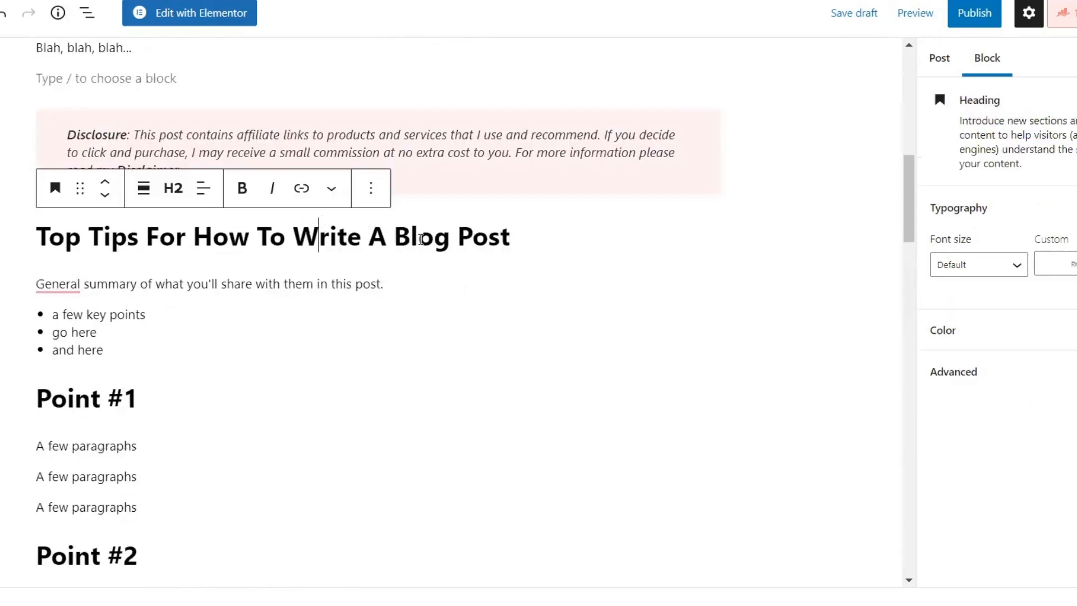
Insert an empty image block between the last Point #1 paragraph and the "Point #2" heading.
scroll(447, 378, "down", 3)
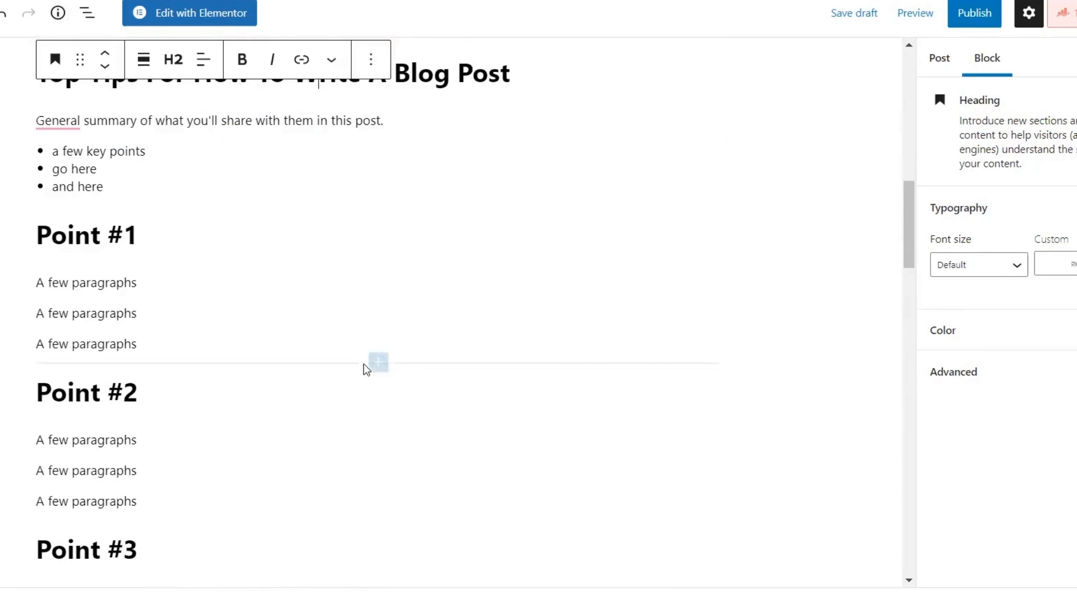
left_click(378, 362)
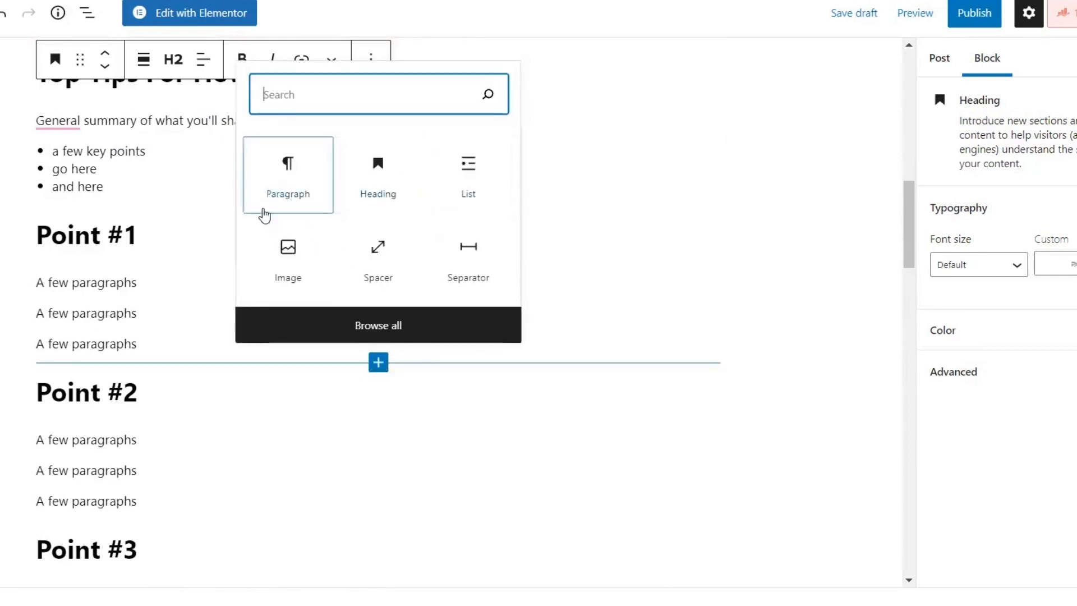
left_click(288, 255)
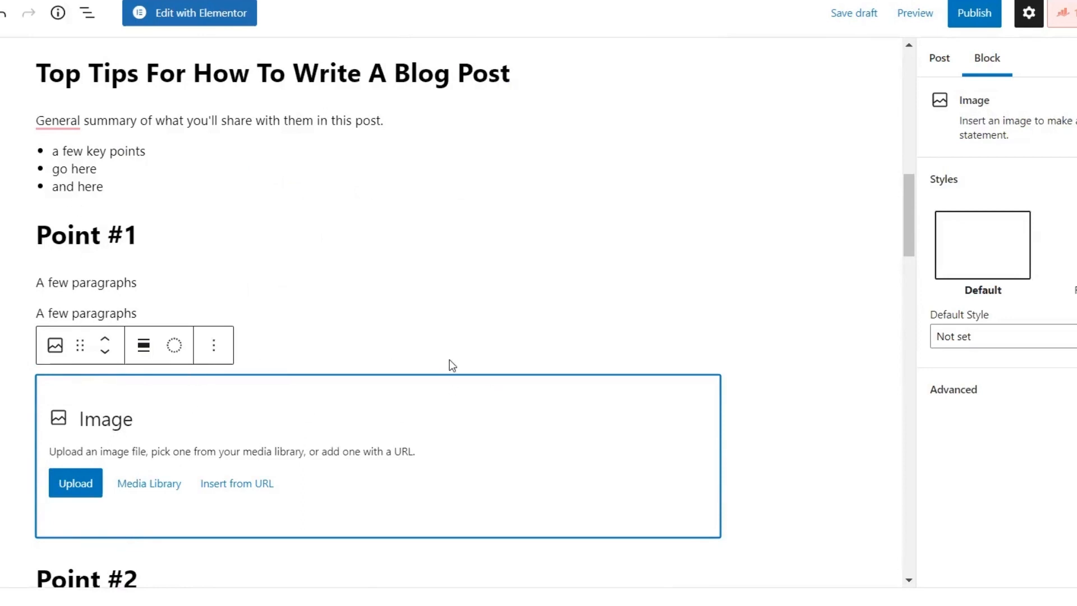
Examine the "Summary Section - & Call To Actions" heading and the guidance on the summary, positive closing note and lead magnet.
scroll(442, 361, "down", 7)
scroll(130, 372, "down", 2)
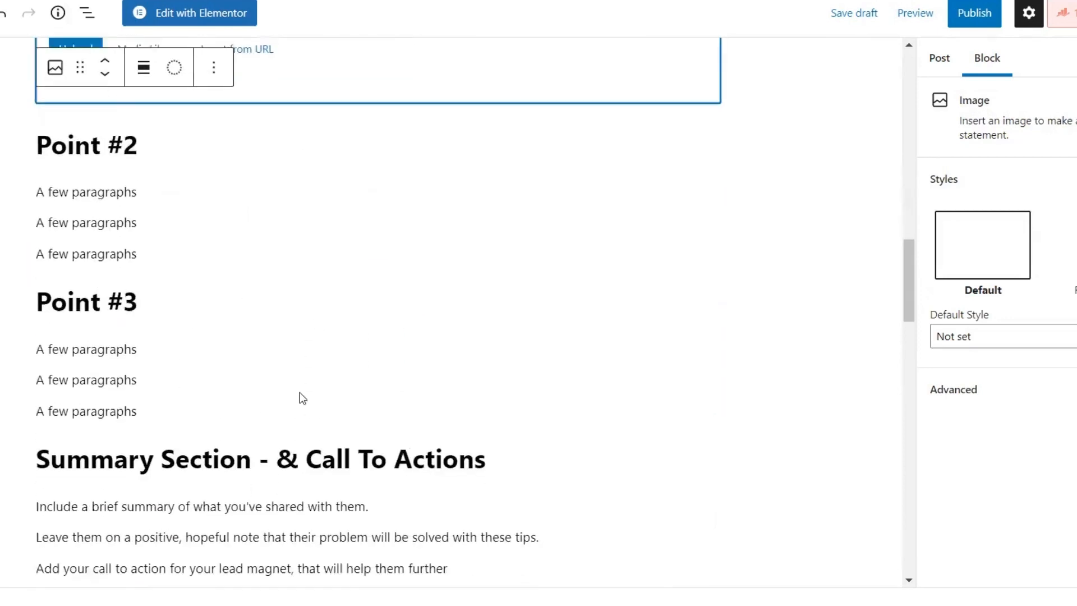
left_click_drag(42, 409, 459, 409)
scroll(127, 112, "up", 4)
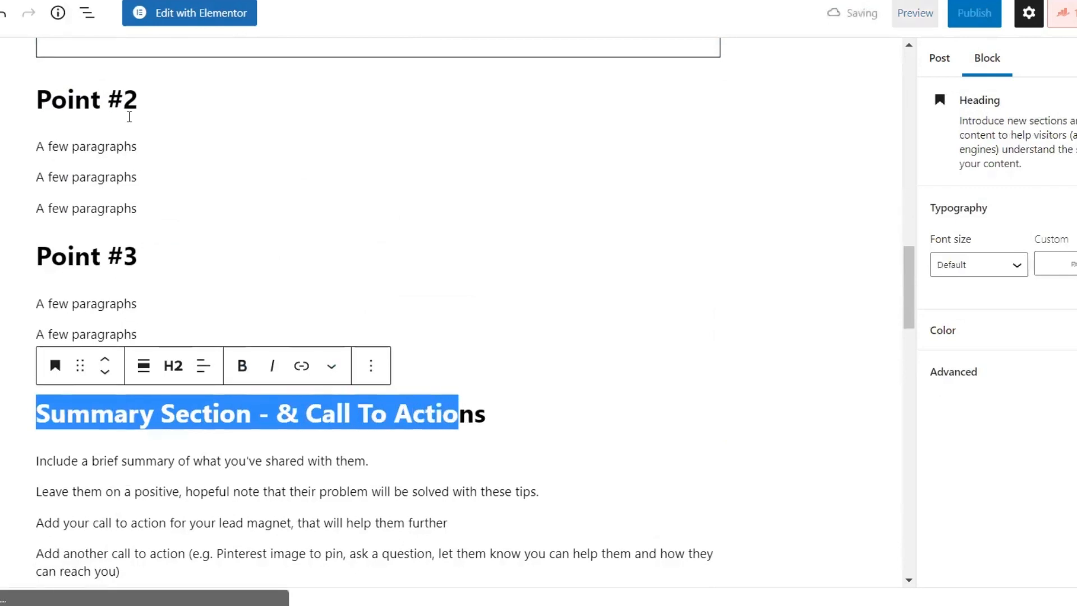
scroll(275, 443, "down", 6)
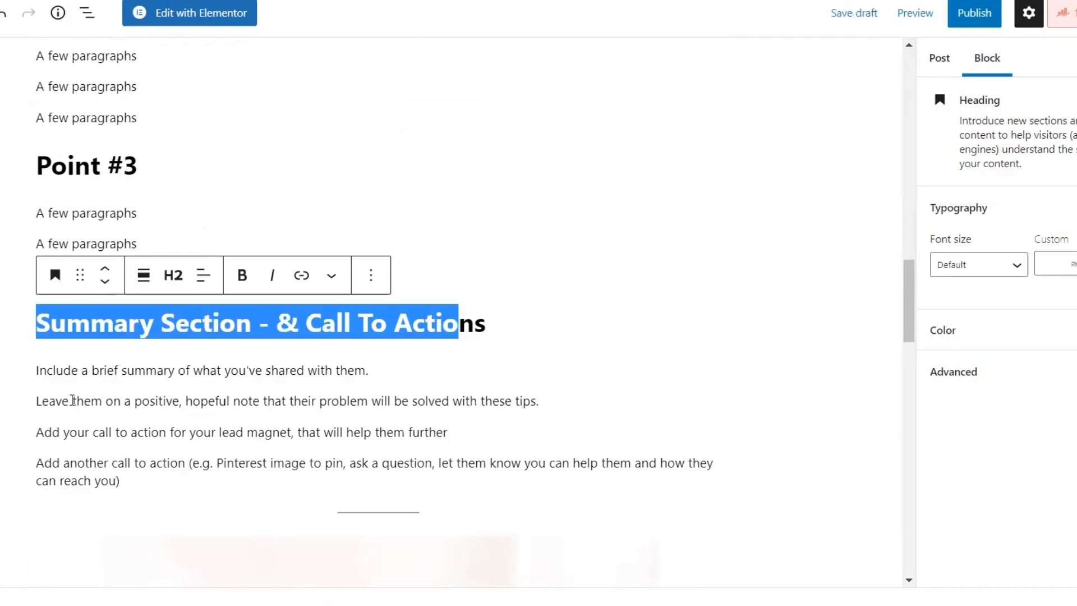
left_click(301, 403)
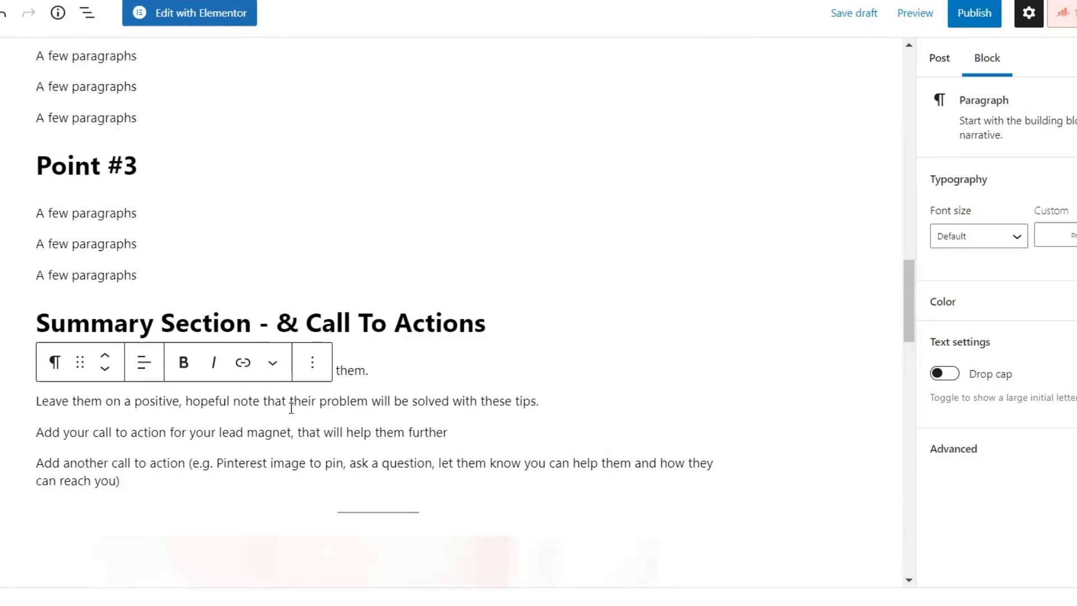
left_click(116, 468)
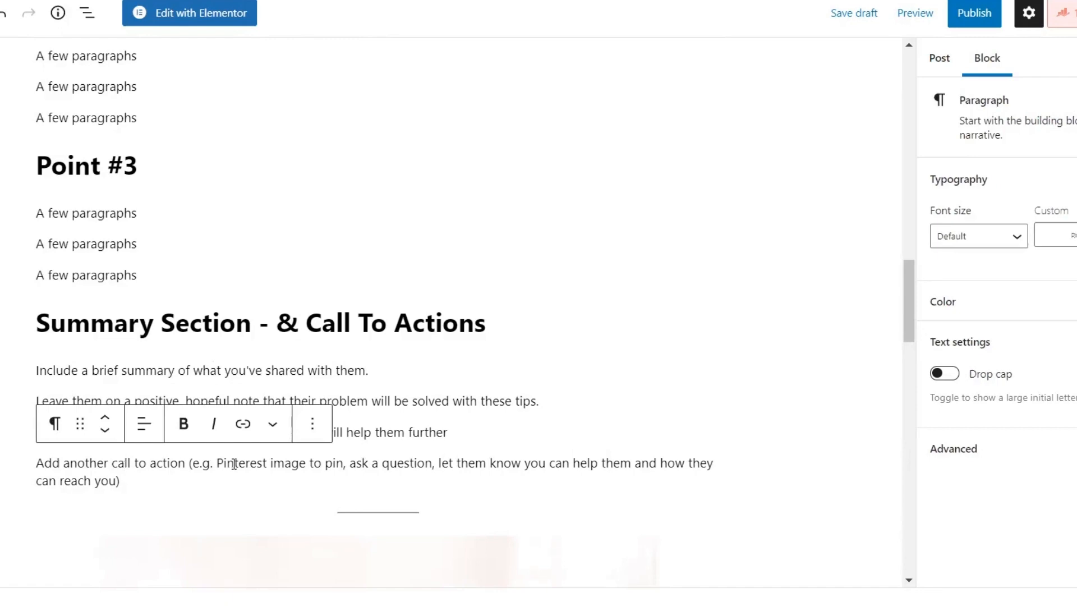
Examine the Pinterest image below the separator and the paragraph suggesting another call to action.
scroll(454, 497, "down", 3)
left_click(322, 484)
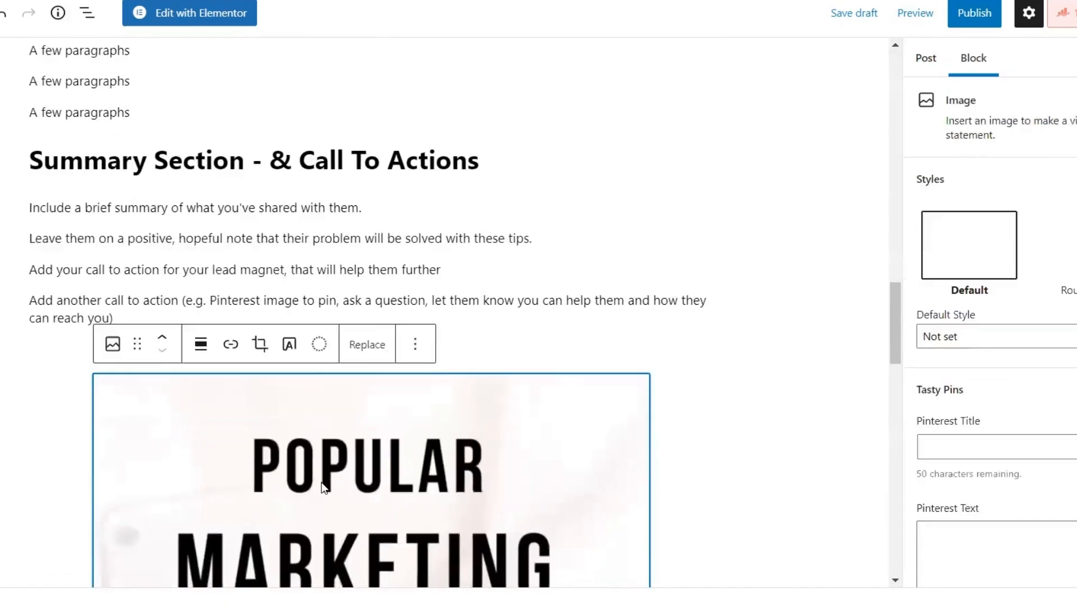
scroll(322, 487, "down", 3)
scroll(298, 488, "up", 3)
left_click(465, 313)
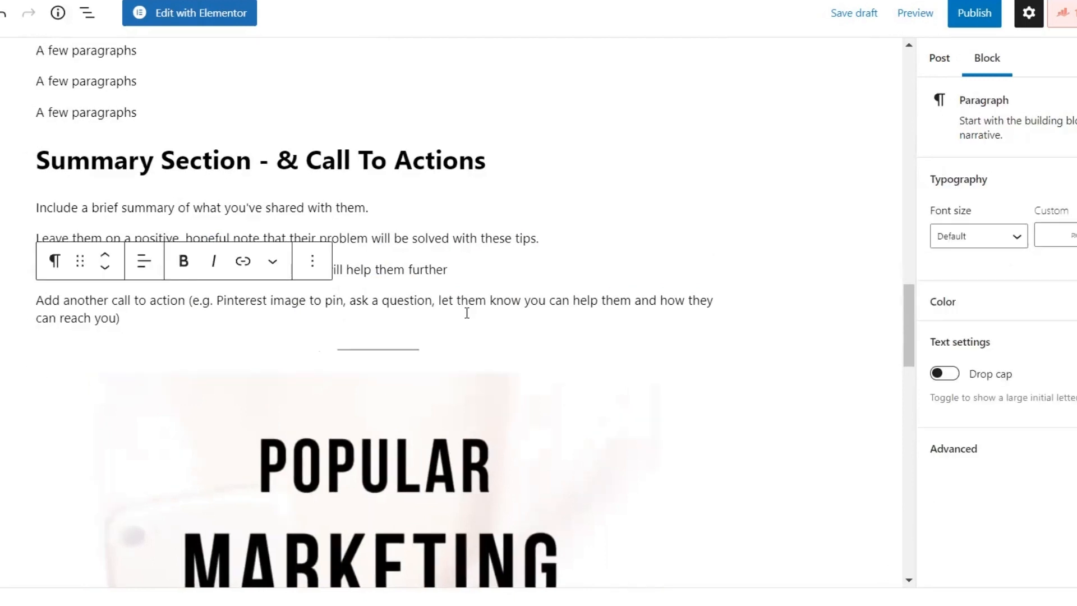
scroll(466, 312, "down", 2)
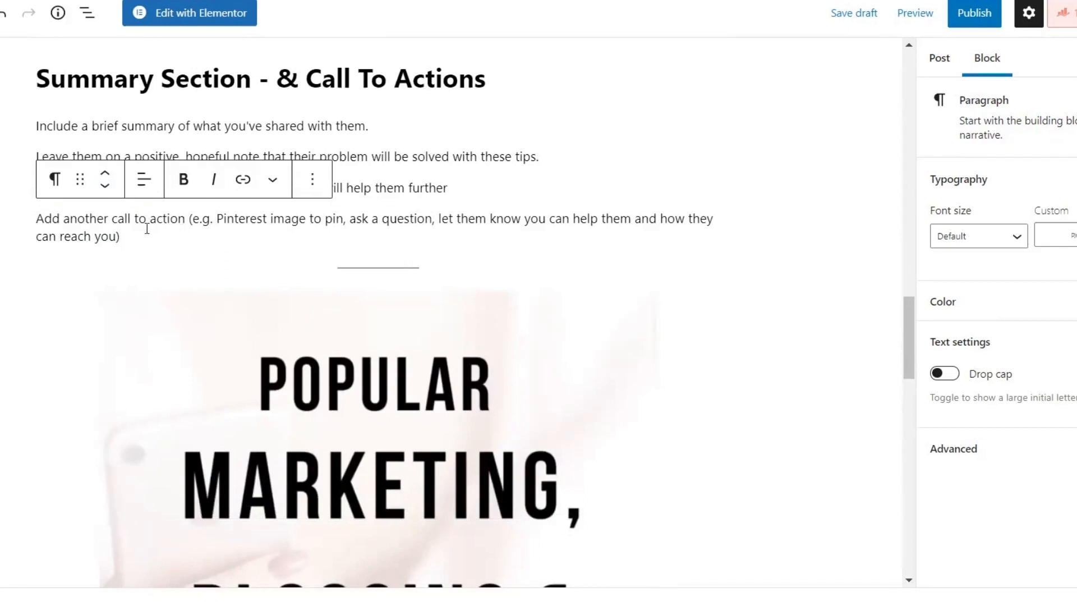
left_click_drag(97, 218, 345, 219)
left_click(190, 256)
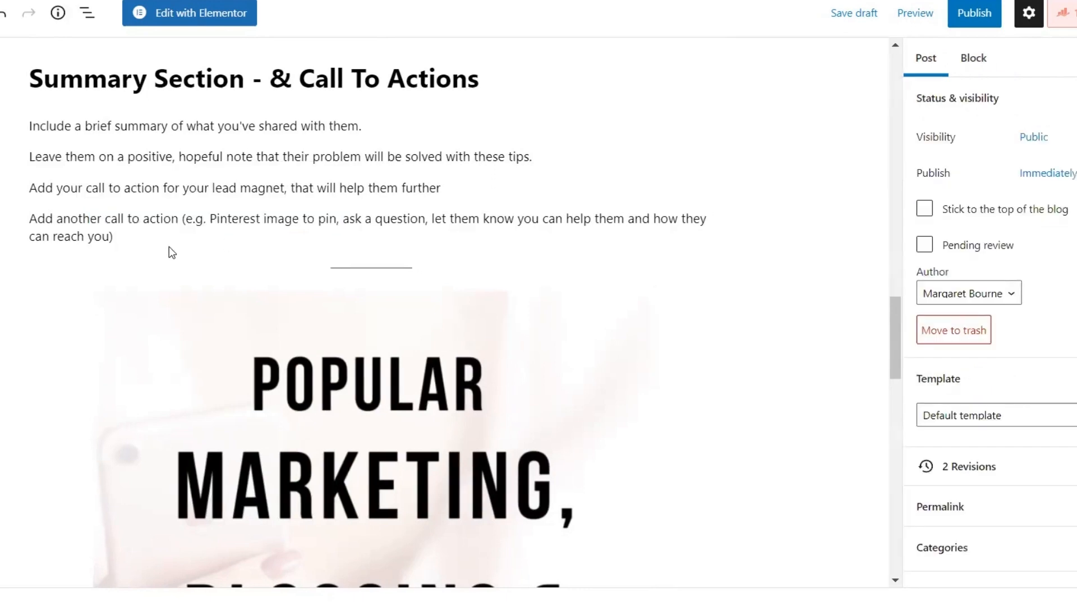
left_click(571, 241)
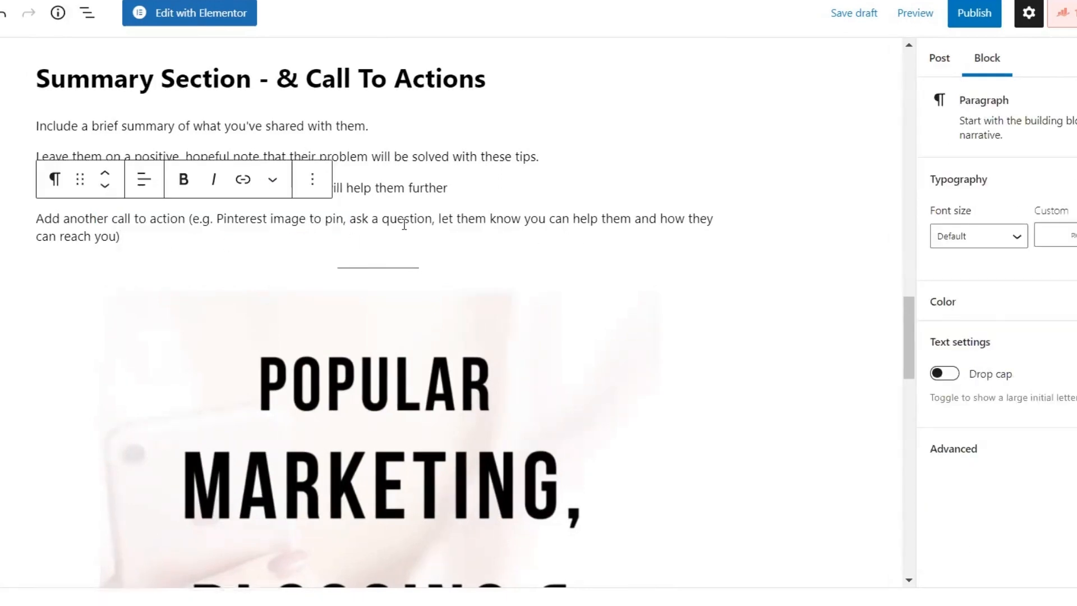
scroll(395, 230, "up", 3)
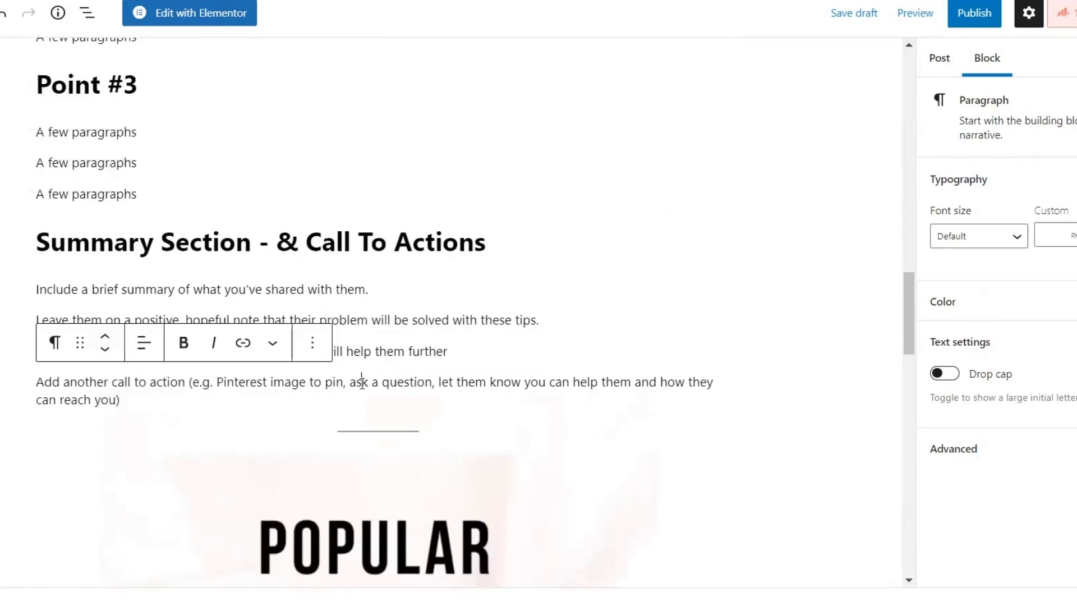
Examine the empty image block after the Point #1 paragraphs and the tips section above it, up to the affiliate disclosure.
scroll(415, 375, "up", 8)
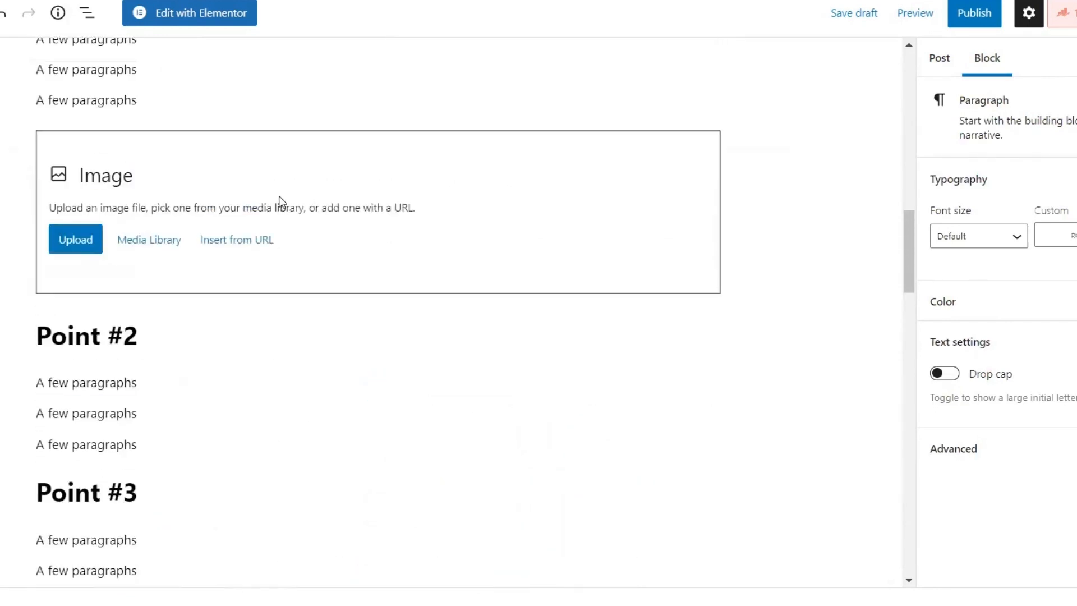
left_click(273, 174)
scroll(235, 87, "up", 5)
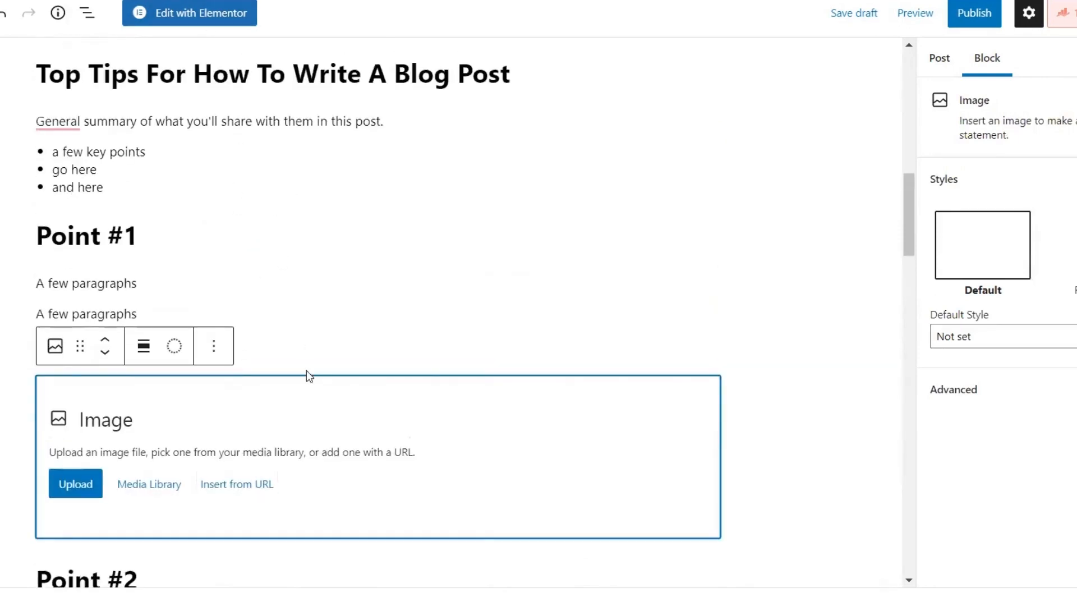
scroll(354, 364, "up", 6)
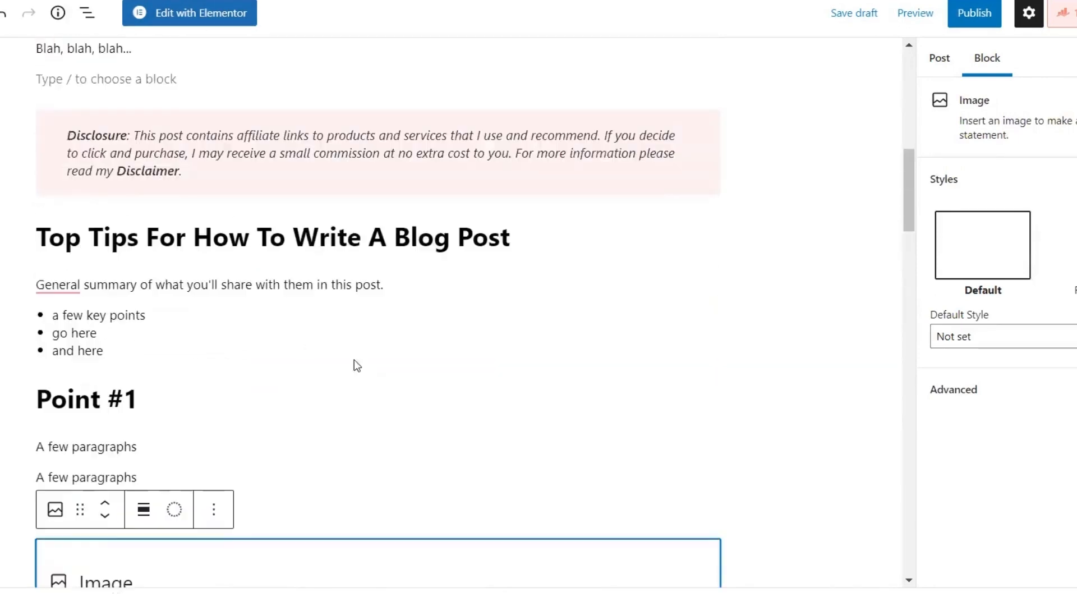
scroll(348, 204, "down", 6)
left_click(183, 201)
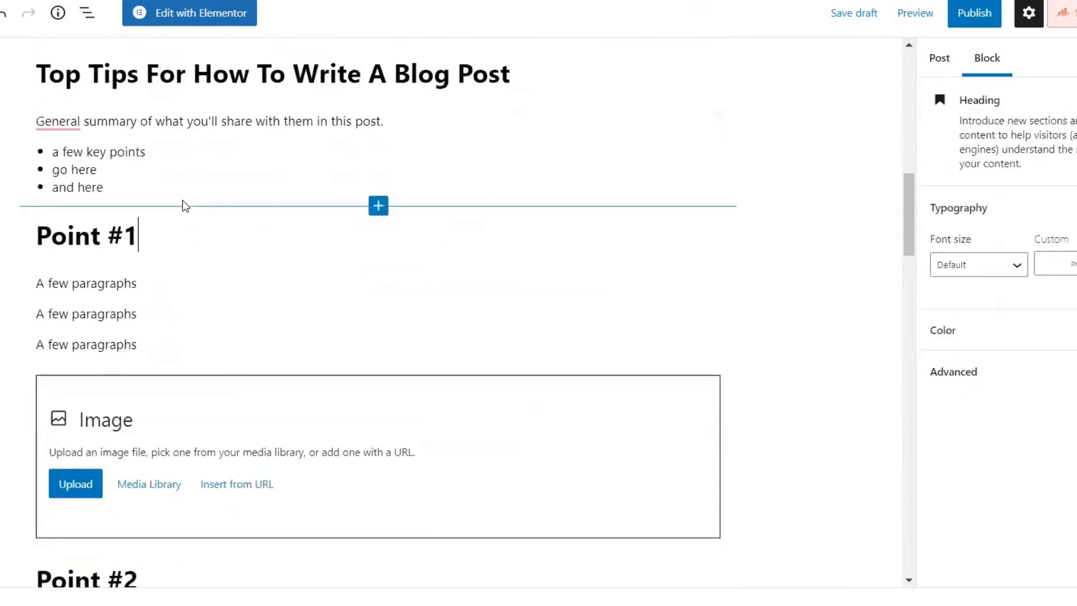
left_click(448, 211)
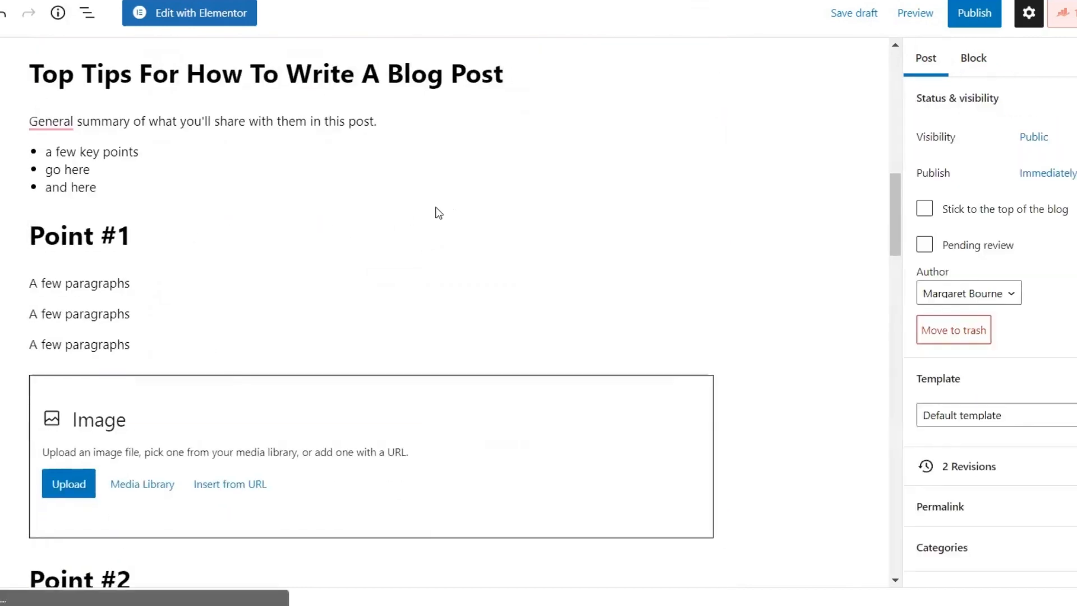
left_click(370, 212)
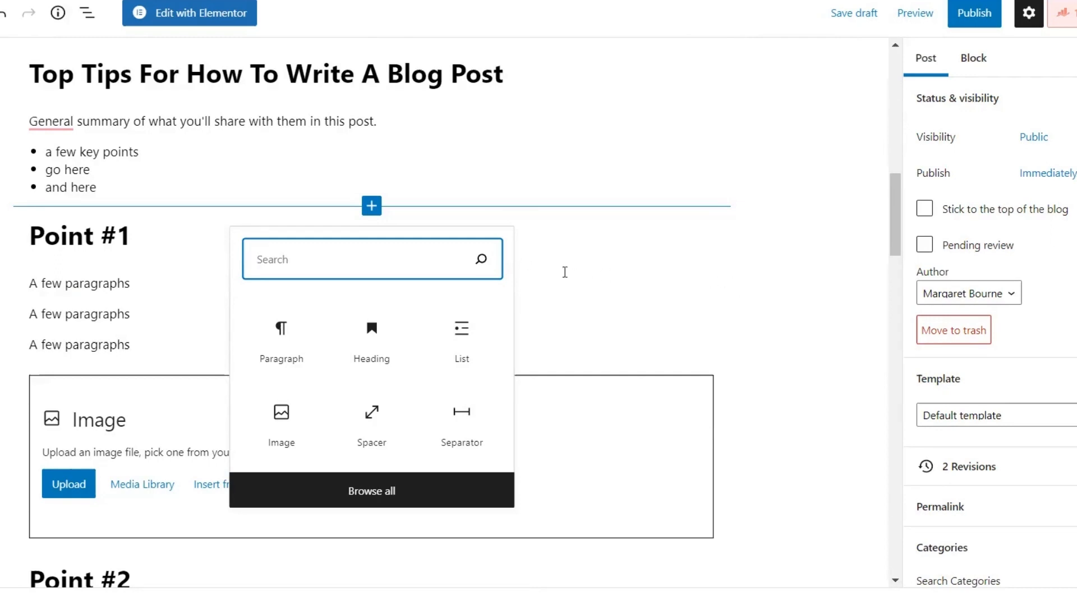
left_click(583, 266)
Review the whole post layout, including the summary section, the Pinterest image, the post title and the main tips heading.
scroll(584, 268, "down", 4)
scroll(585, 267, "down", 11)
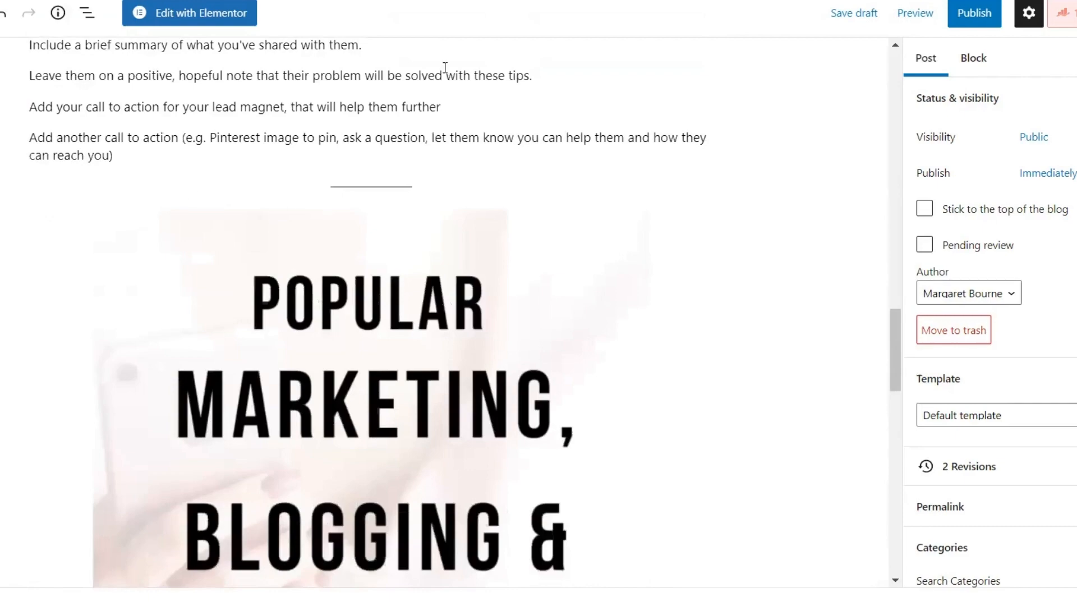
scroll(305, 224, "down", 5)
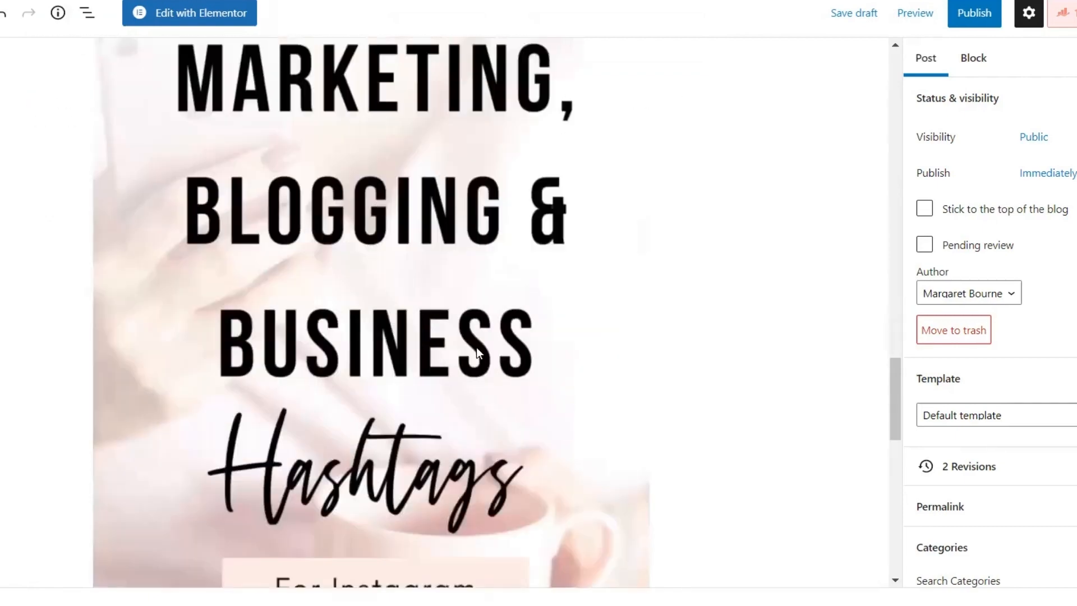
scroll(476, 344, "up", 12)
scroll(475, 347, "up", 18)
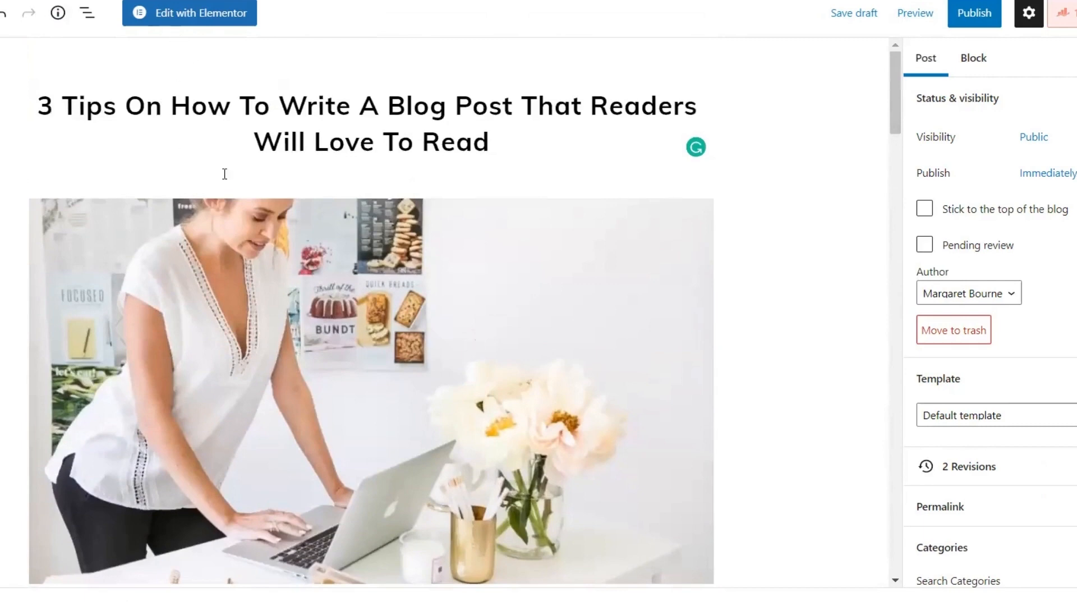
scroll(400, 175, "down", 15)
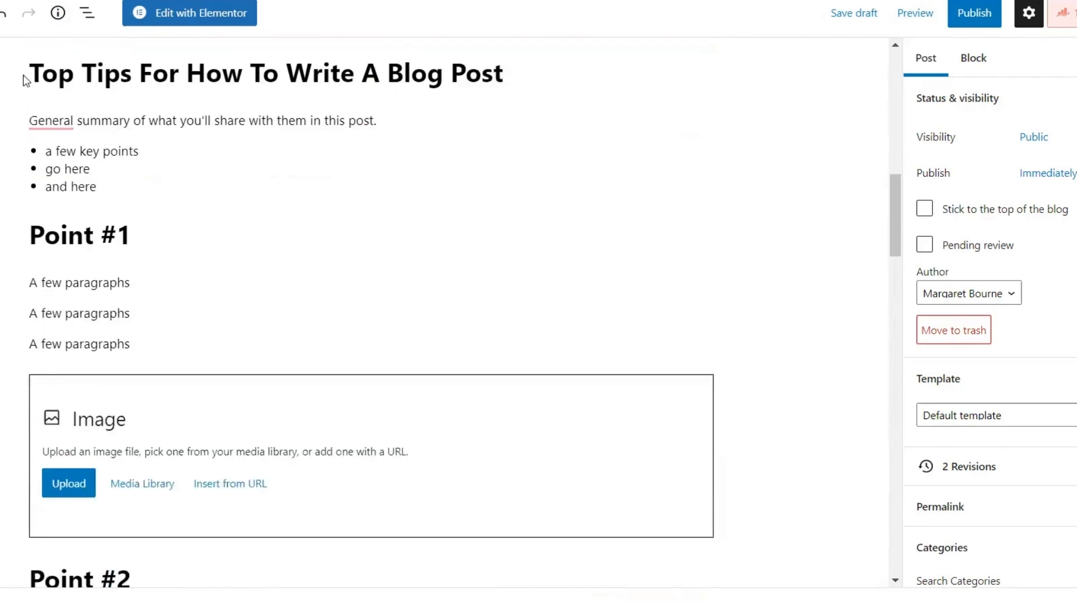
Examine the "Point #1" heading below the key points list, highlighting its text.
left_click(84, 244)
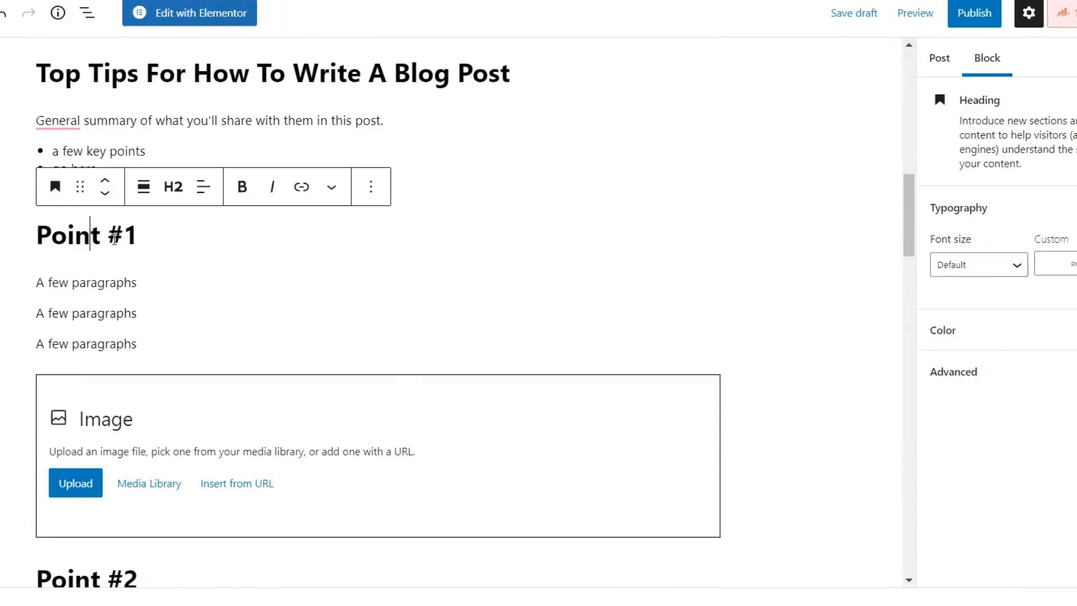
left_click(69, 242)
left_click(156, 240)
left_click(74, 240)
left_click_drag(39, 238, 160, 238)
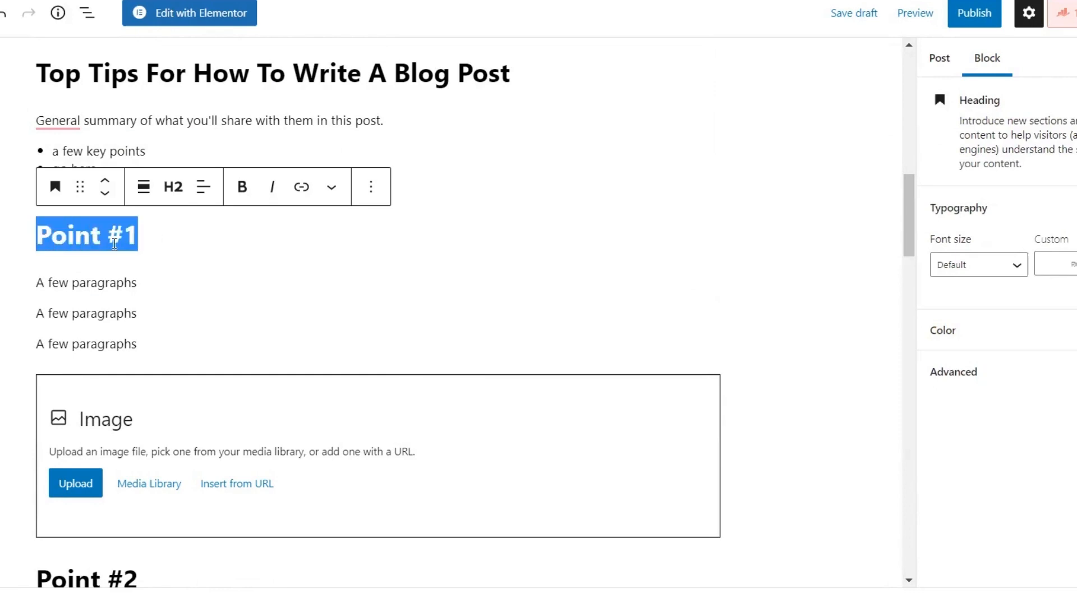
left_click(49, 236)
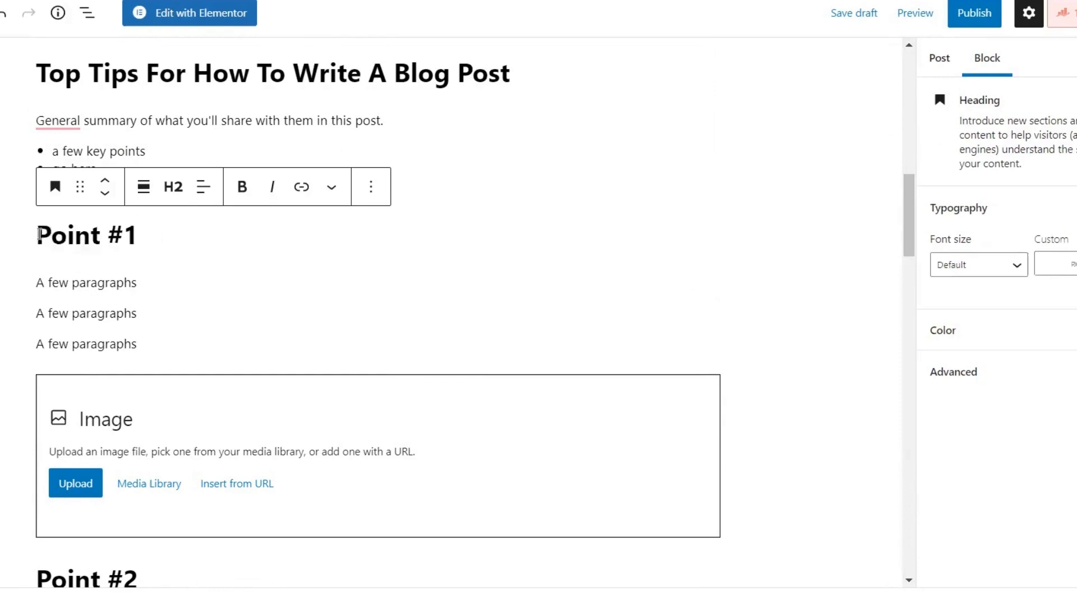
left_click_drag(38, 233, 162, 232)
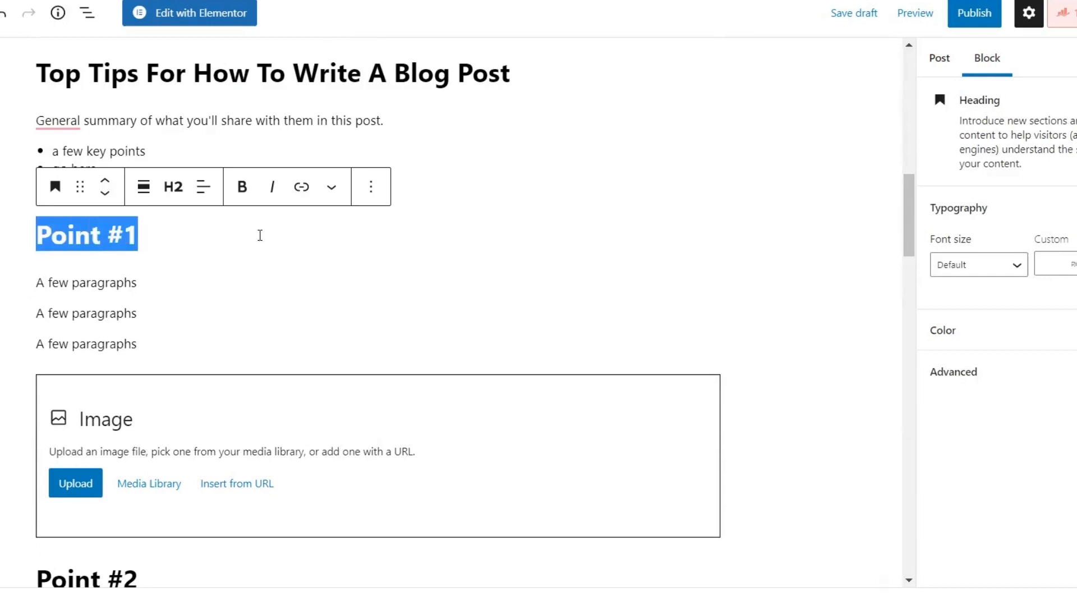
left_click(67, 238)
left_click(40, 234)
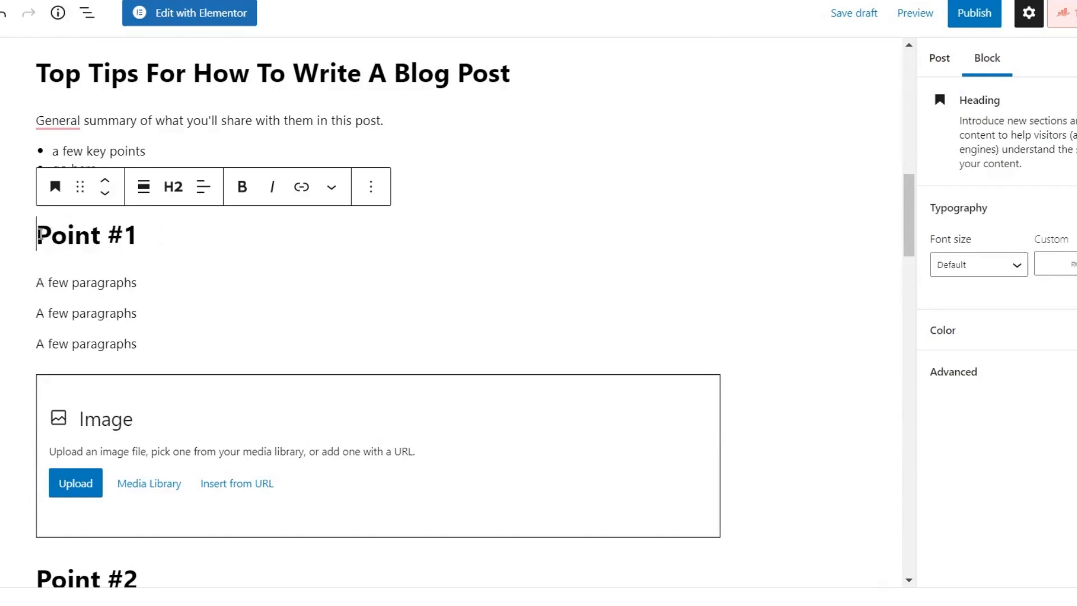
Replace the "Point #1" heading text with "The Best Christmas Cookie Recipes".
double_click(87, 241)
left_click_drag(140, 239, 42, 240)
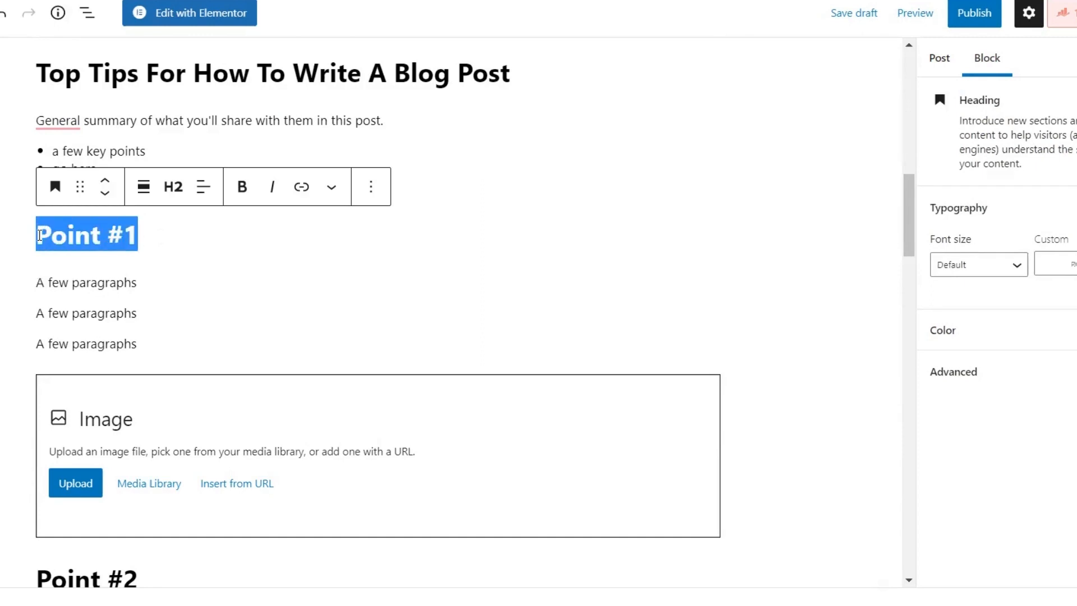
type("The Best Ch")
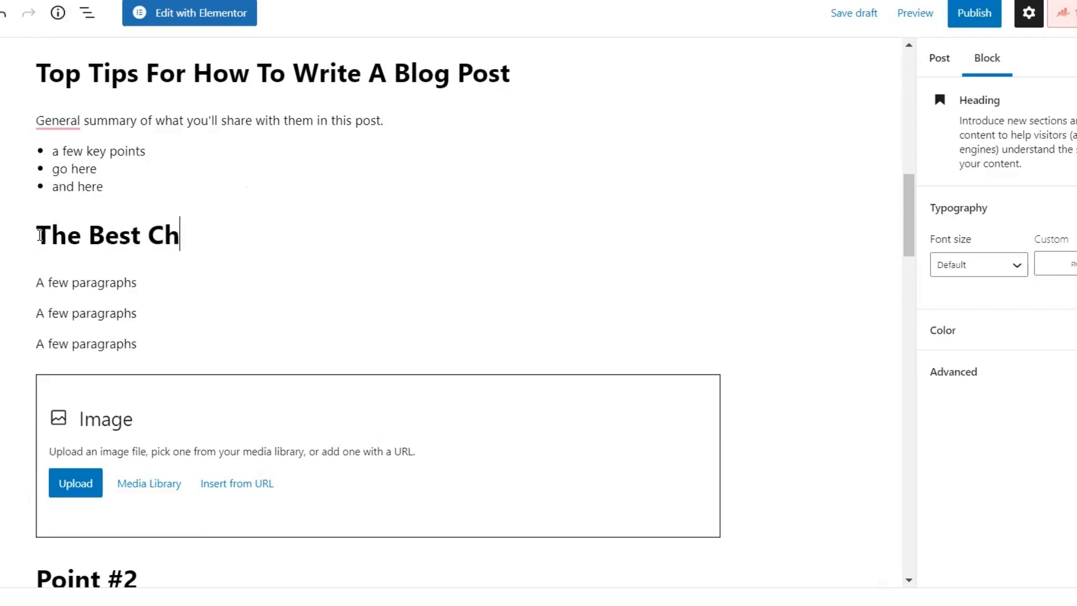
type("ristam")
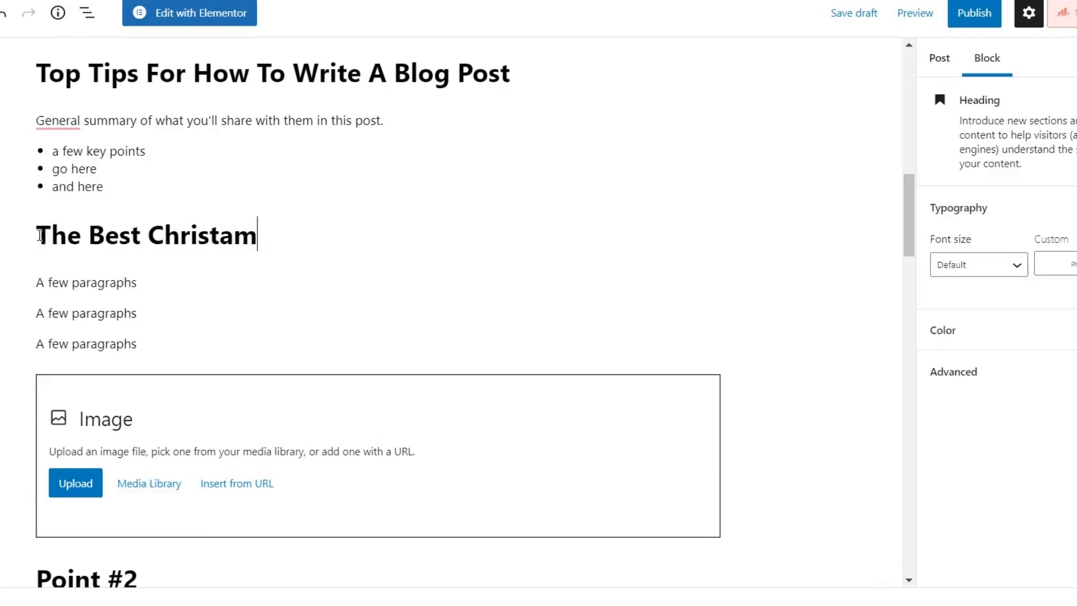
key("BackSpace")
key("BackSpace")
type("mas Cookie")
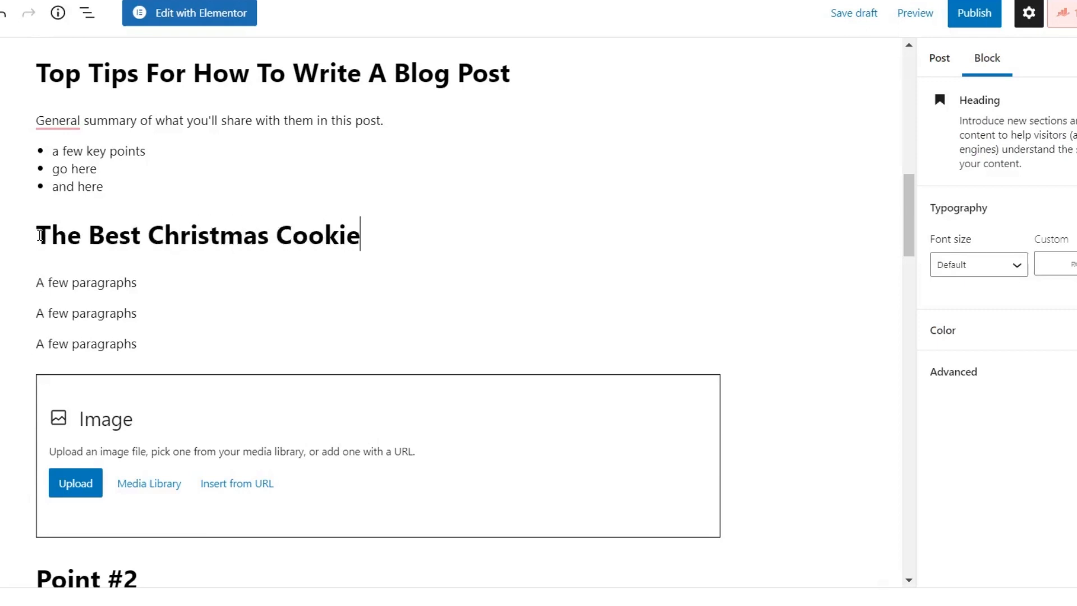
type(" Recipes")
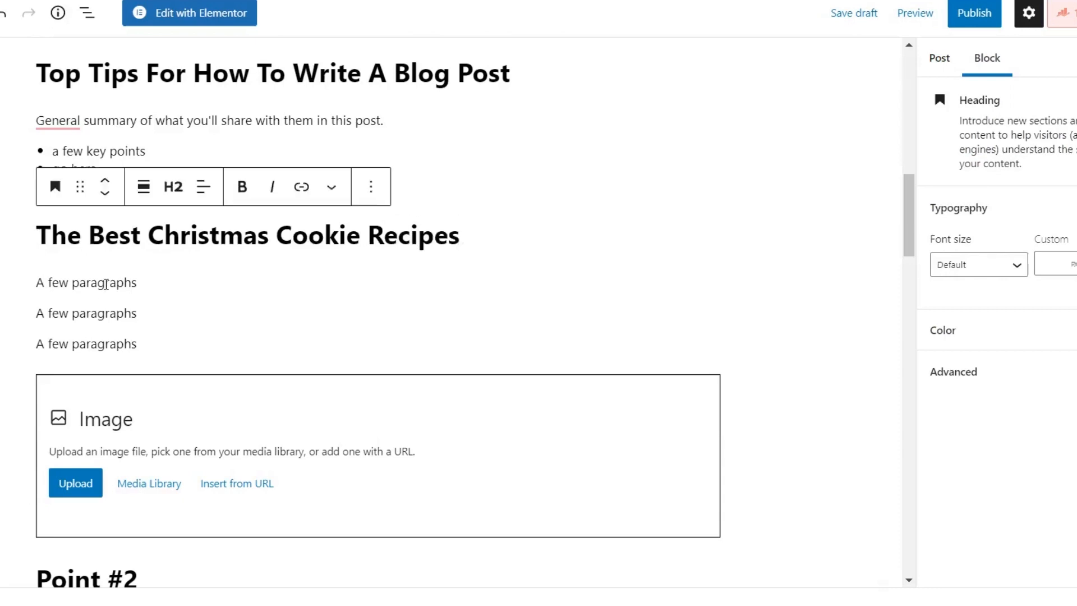
Transform the first paragraph under "The Best Christmas Cookie Recipes" into a bulleted list and select its text.
left_click(106, 284)
left_click(52, 244)
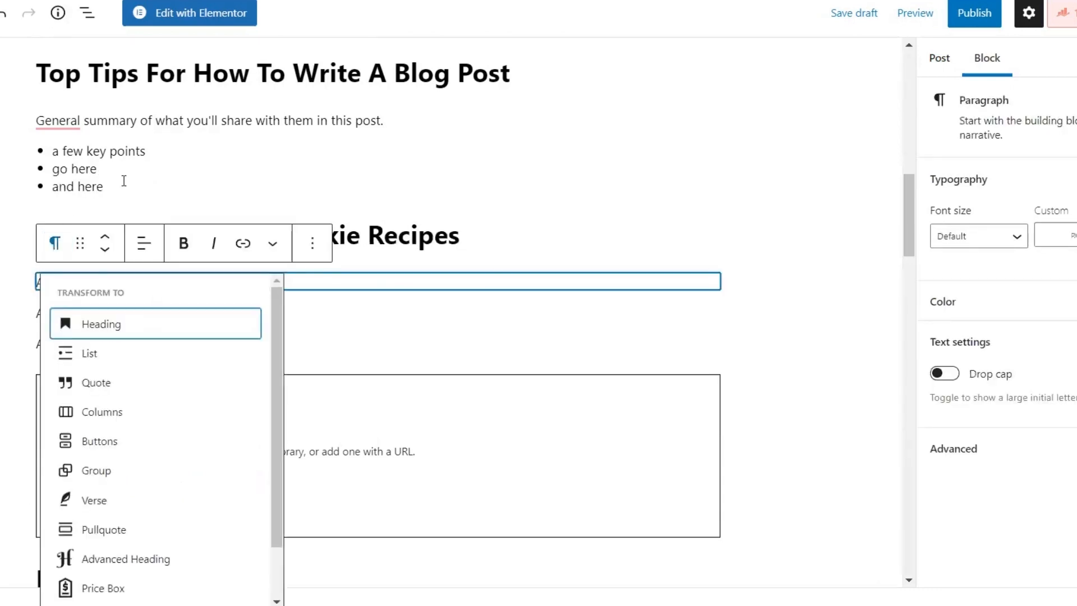
left_click(95, 363)
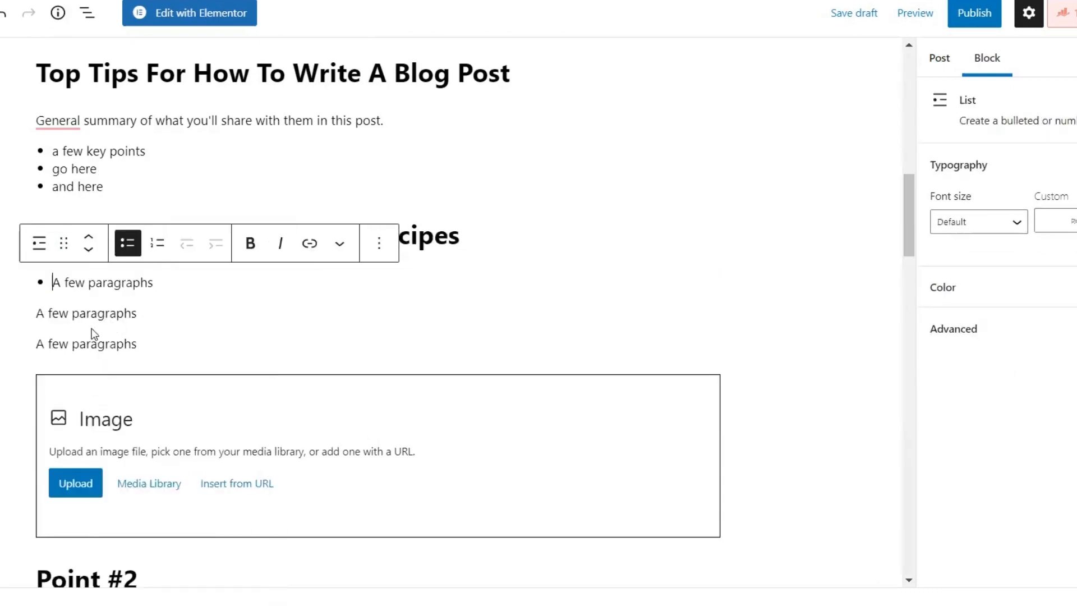
left_click_drag(53, 282, 167, 285)
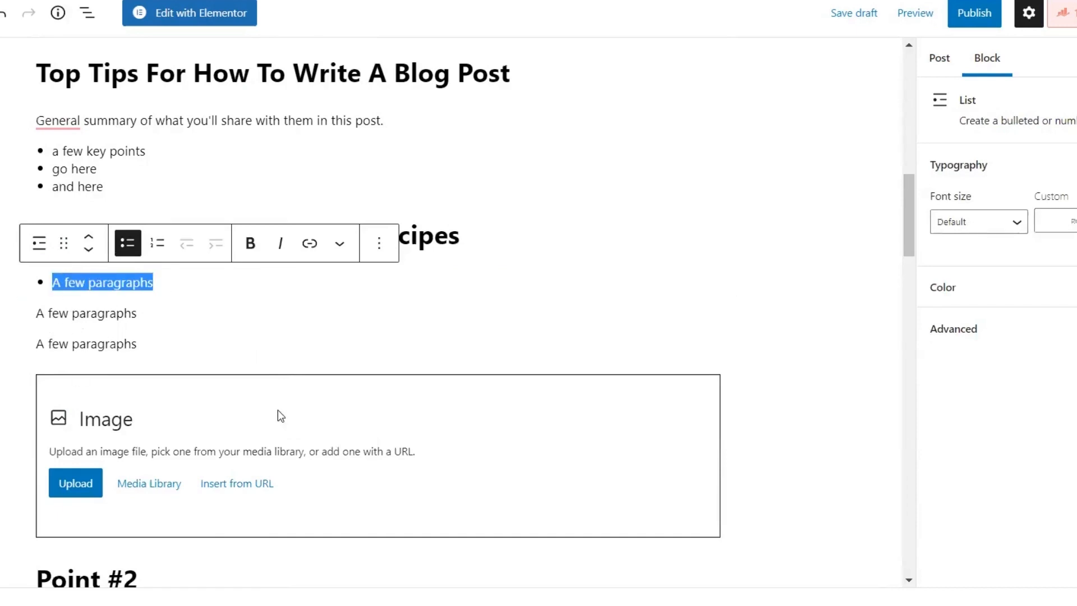
Replace the "Point #2" heading text with "Best Spring Cookies".
scroll(278, 415, "down", 3)
left_click_drag(140, 418, 15, 431)
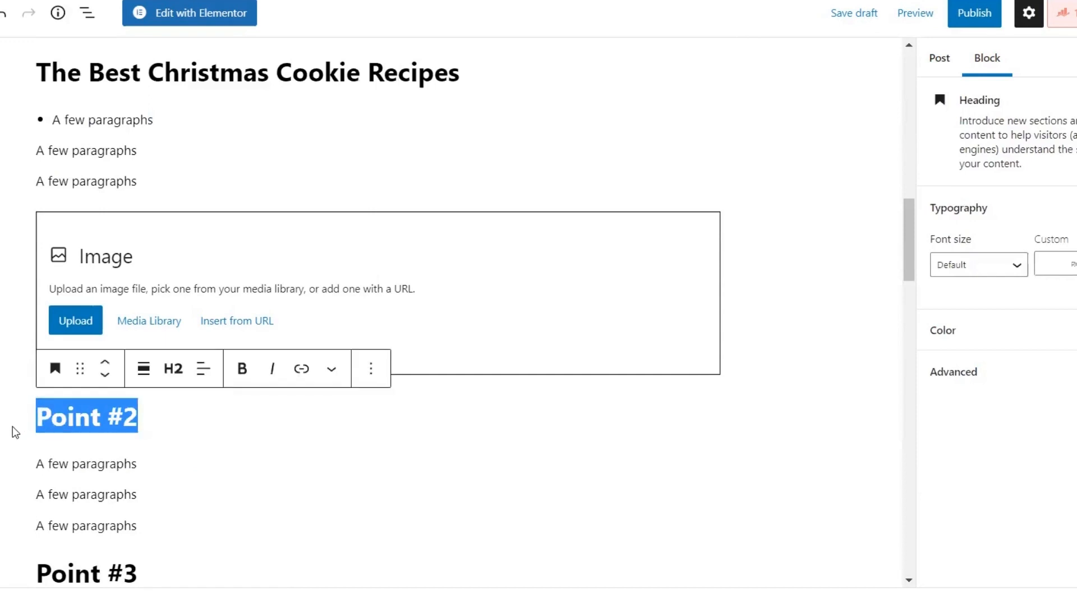
type("Best Spring C")
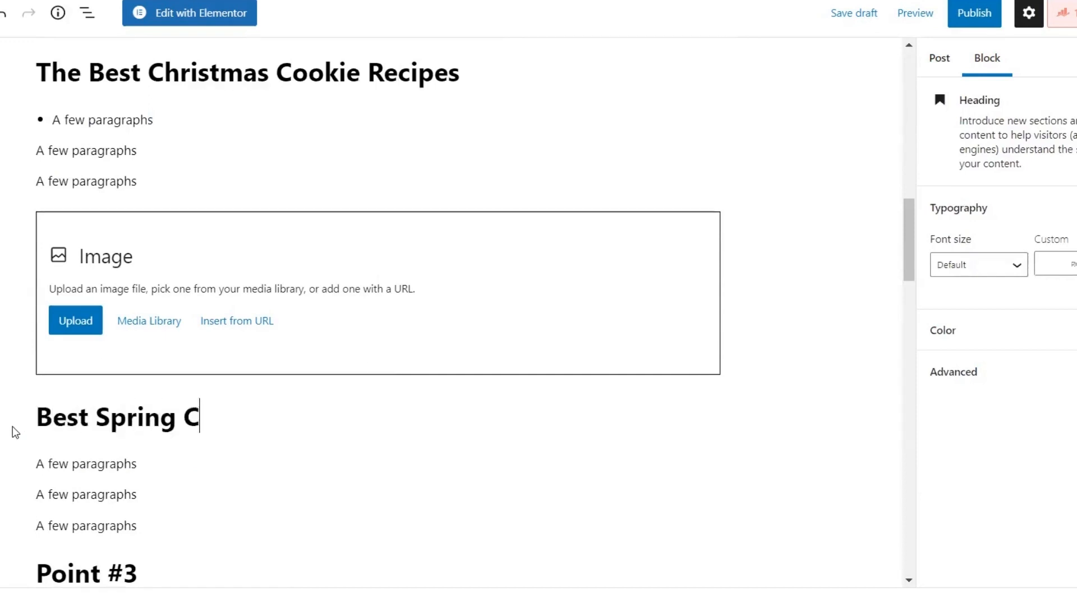
type("ookies")
left_click(25, 450)
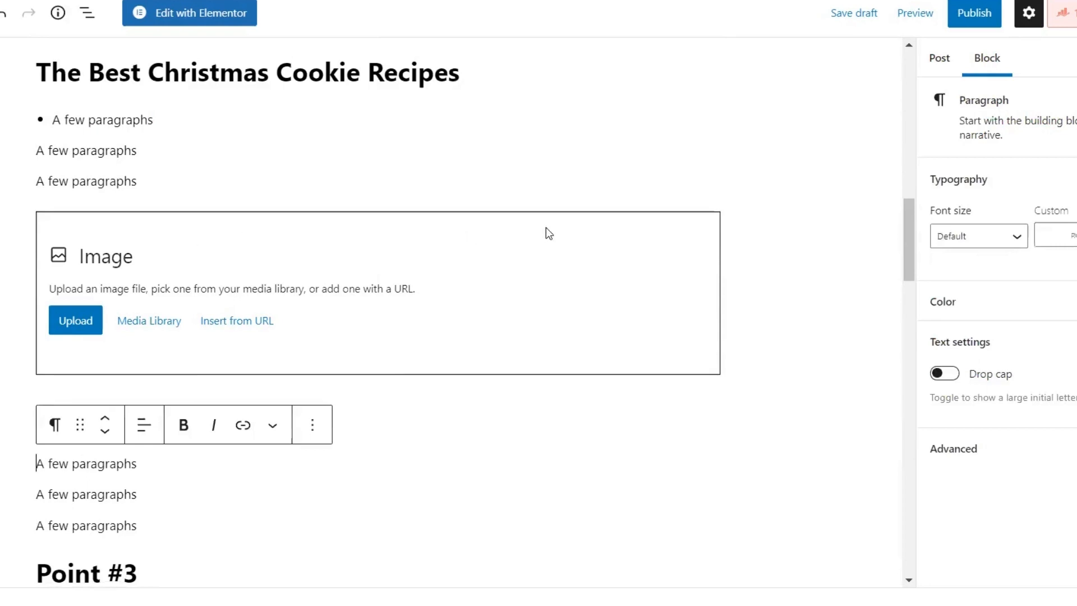
Examine the three text blocks under the Christmas cookie heading, that heading, and the key points list above it.
scroll(502, 238, "up", 5)
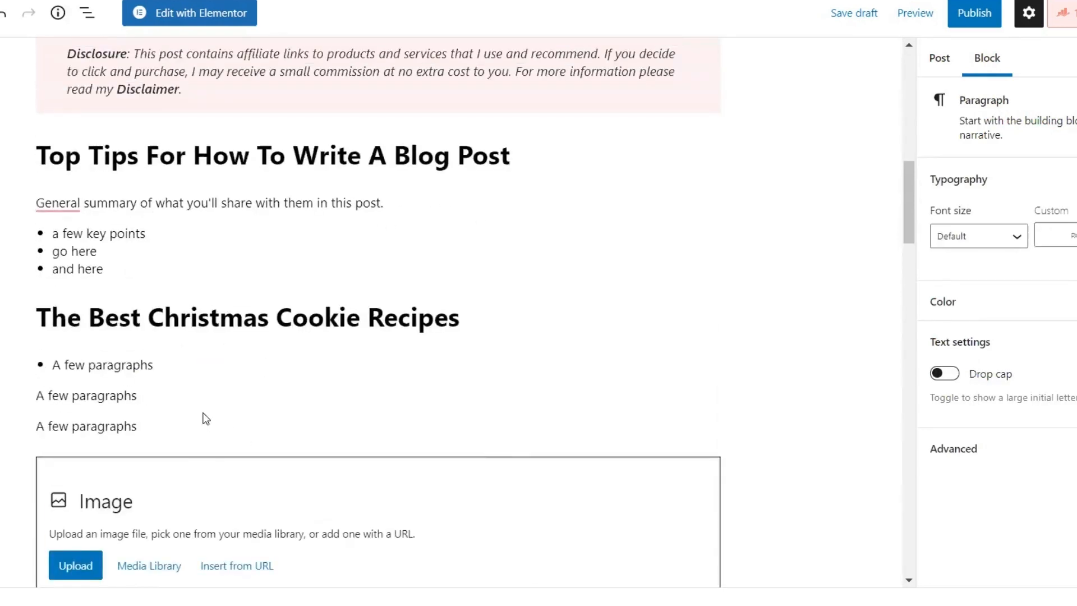
mouse_move(203, 418)
left_click(52, 365)
left_click(185, 408, "shift")
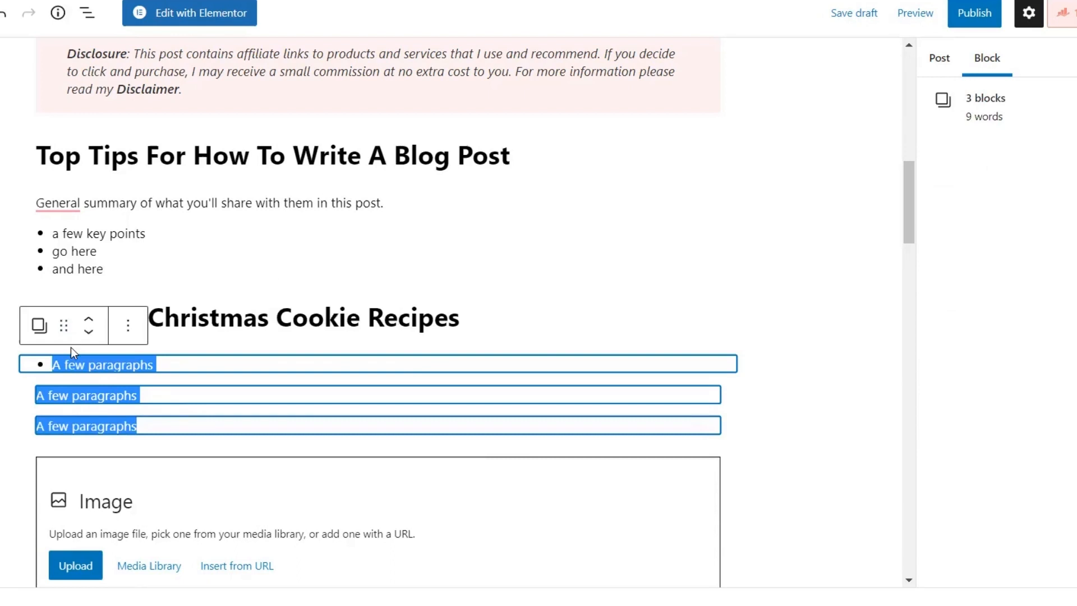
left_click(596, 302)
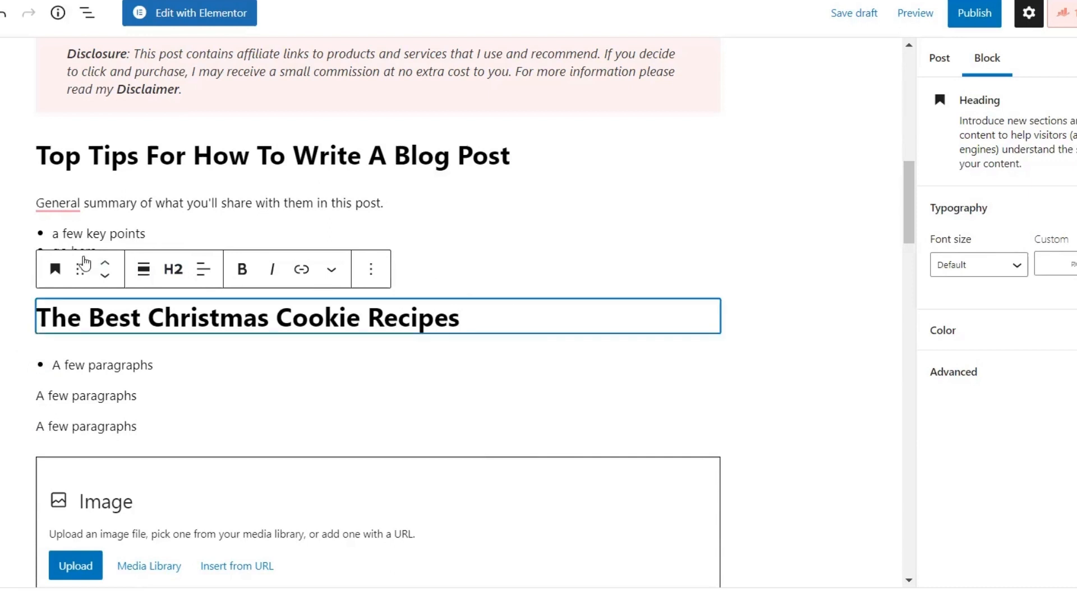
left_click(319, 254)
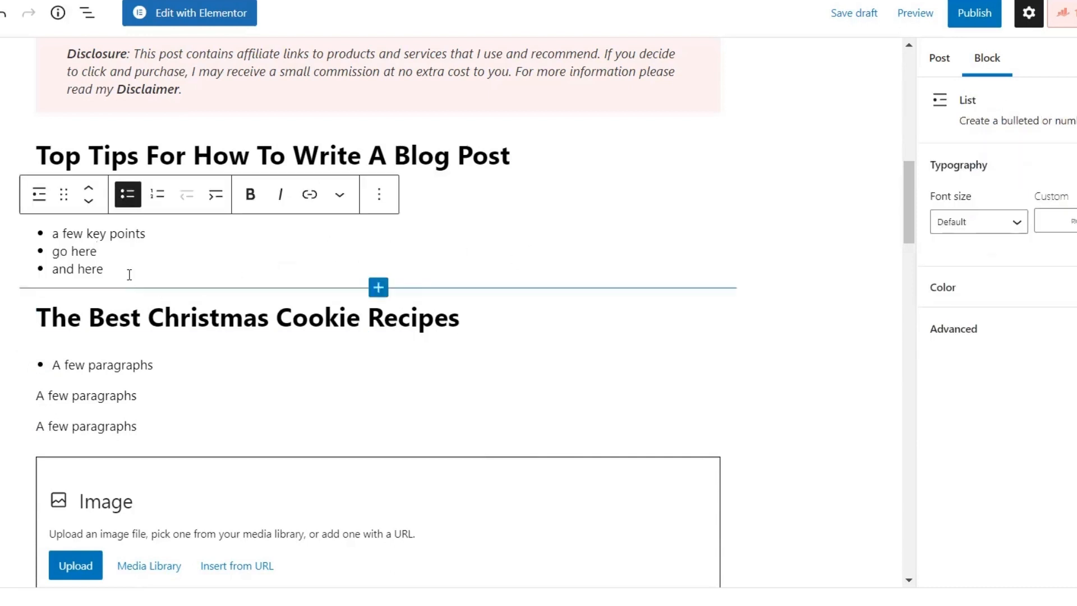
Insert a spacer between the disclosure box and the "Top Tips For How To Write A Blog Post" heading, and reduce its height.
mouse_move(383, 293)
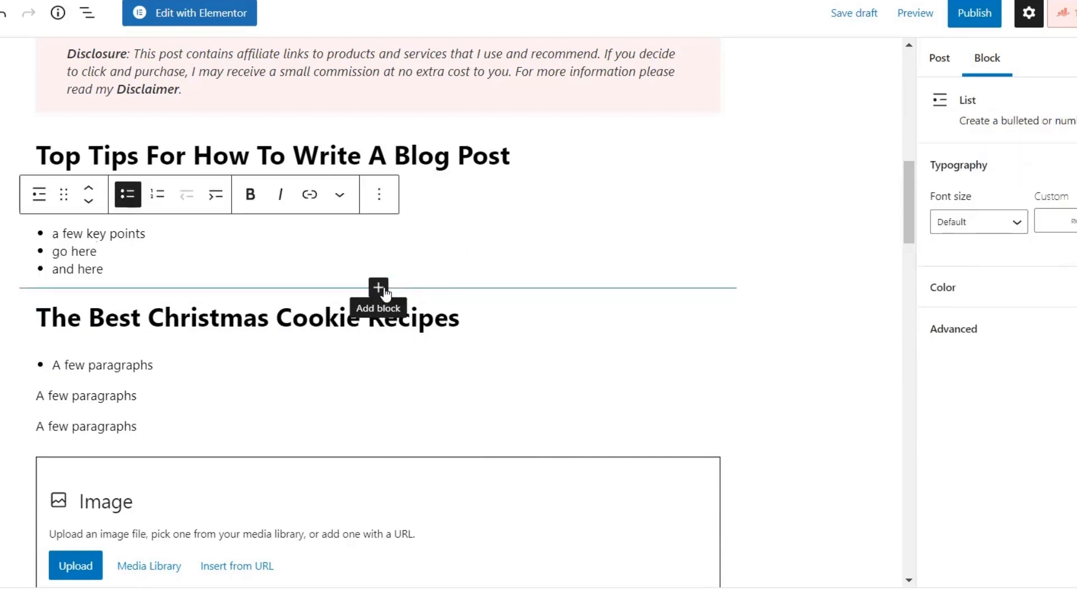
scroll(404, 255, "up", 3)
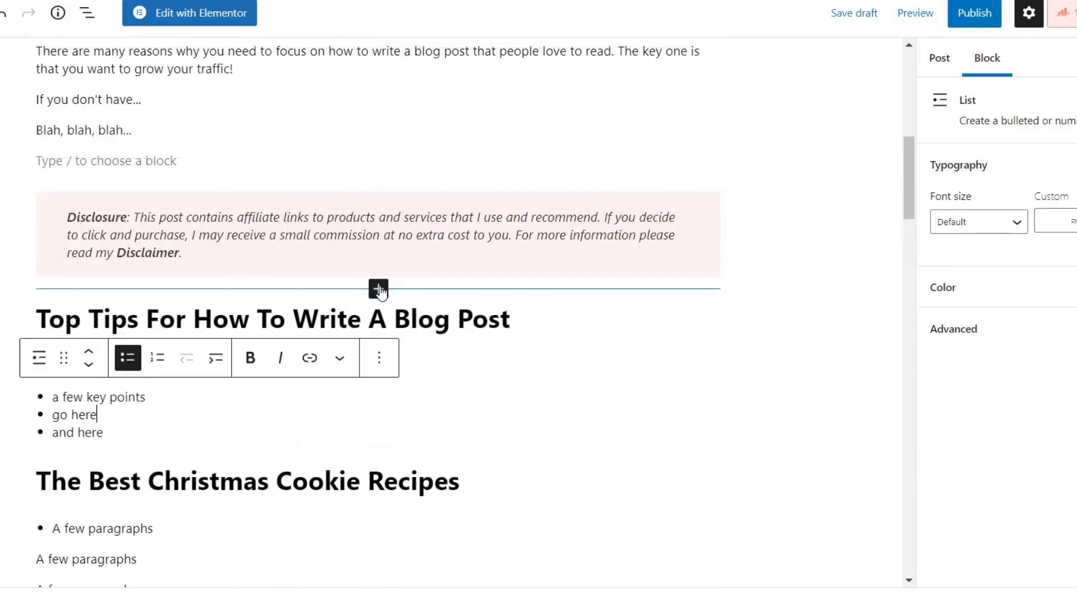
left_click(378, 289)
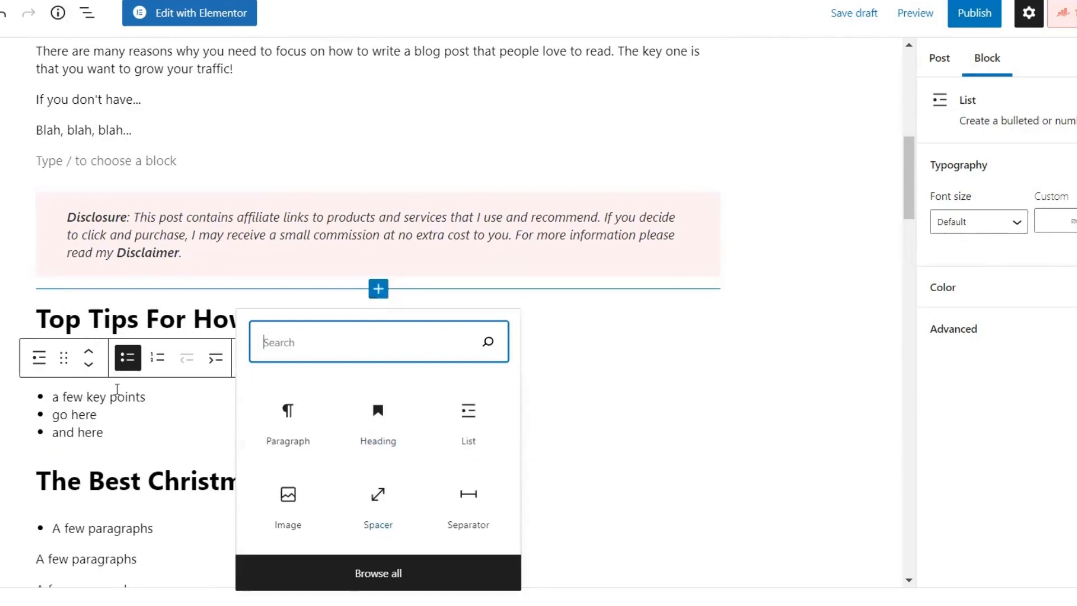
left_click(378, 502)
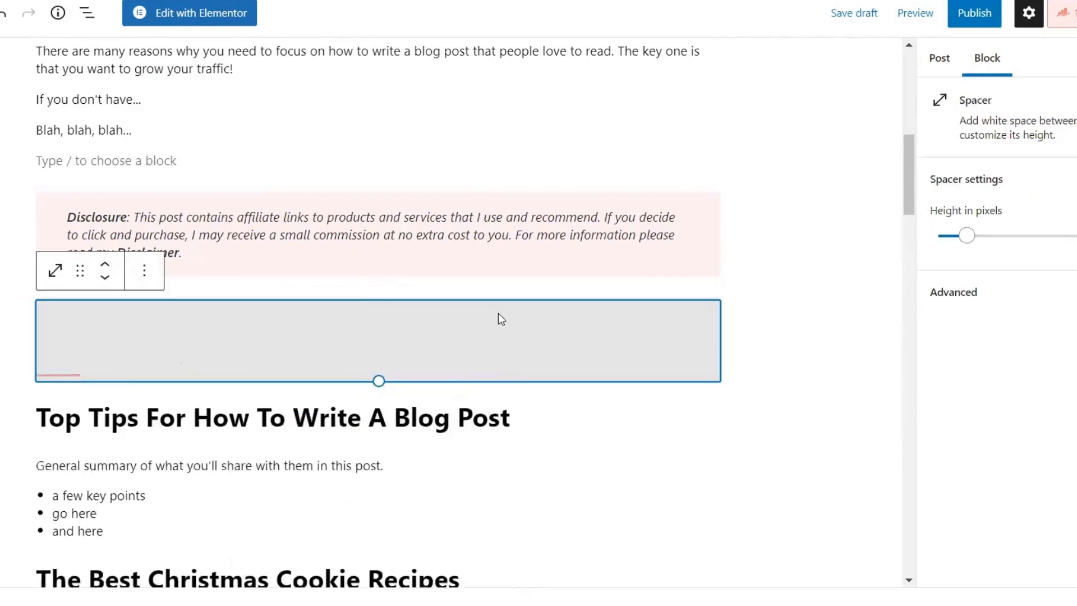
left_click_drag(959, 241, 946, 240)
left_click(715, 277)
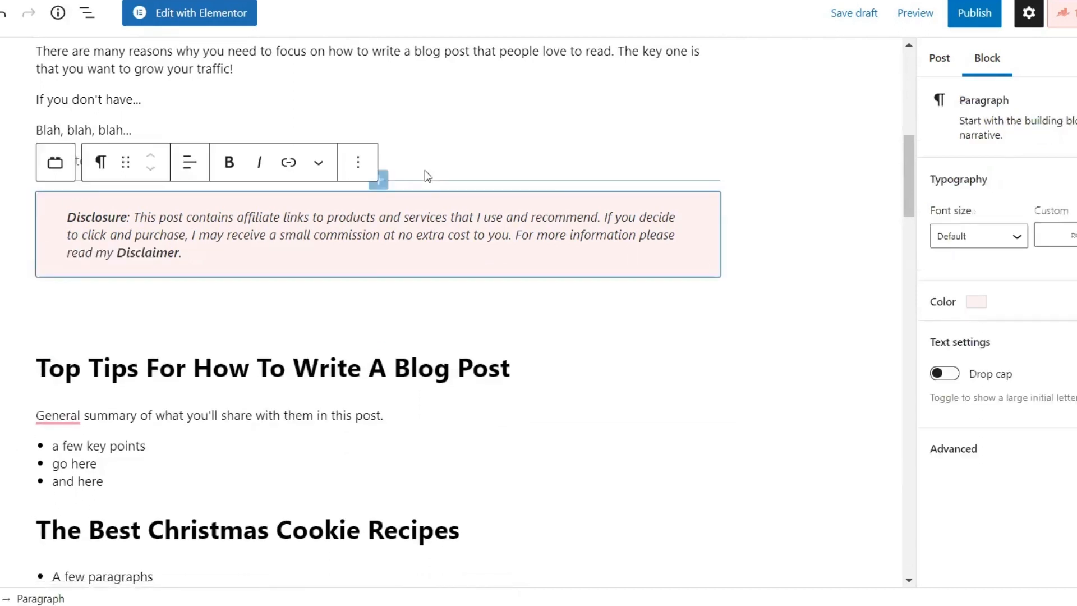
Insert a spacer directly above the disclosure box and set its height to 35 pixels.
left_click(378, 182)
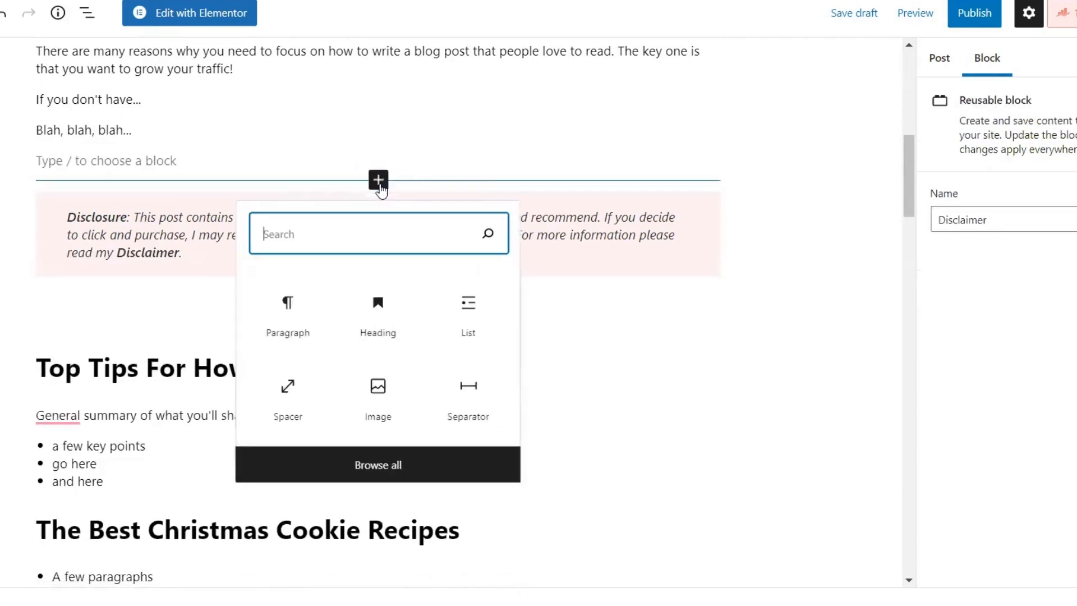
left_click(297, 398)
left_click_drag(974, 234, 949, 236)
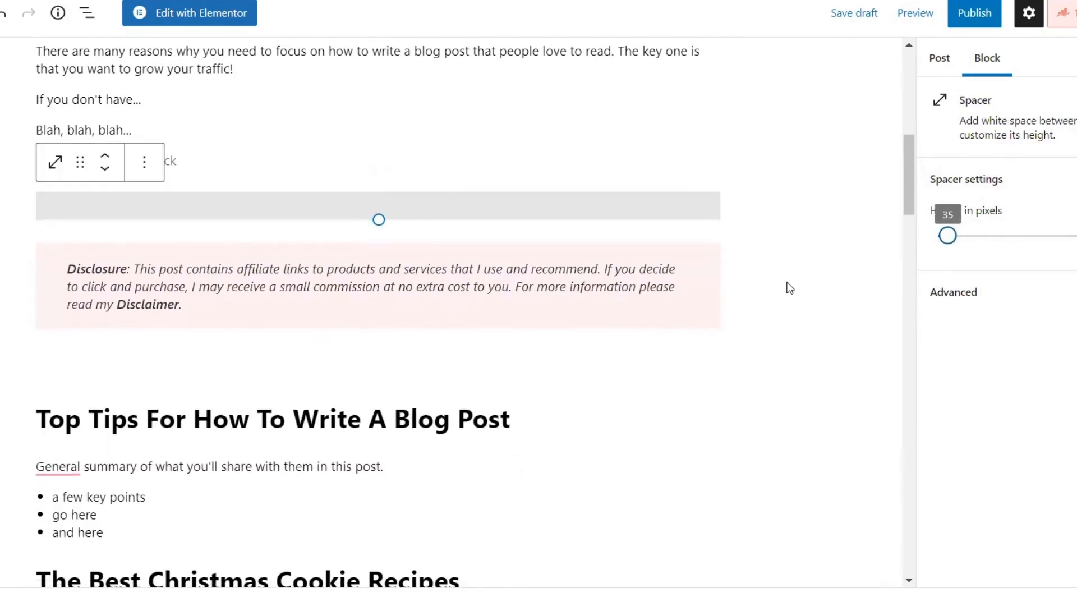
left_click(771, 293)
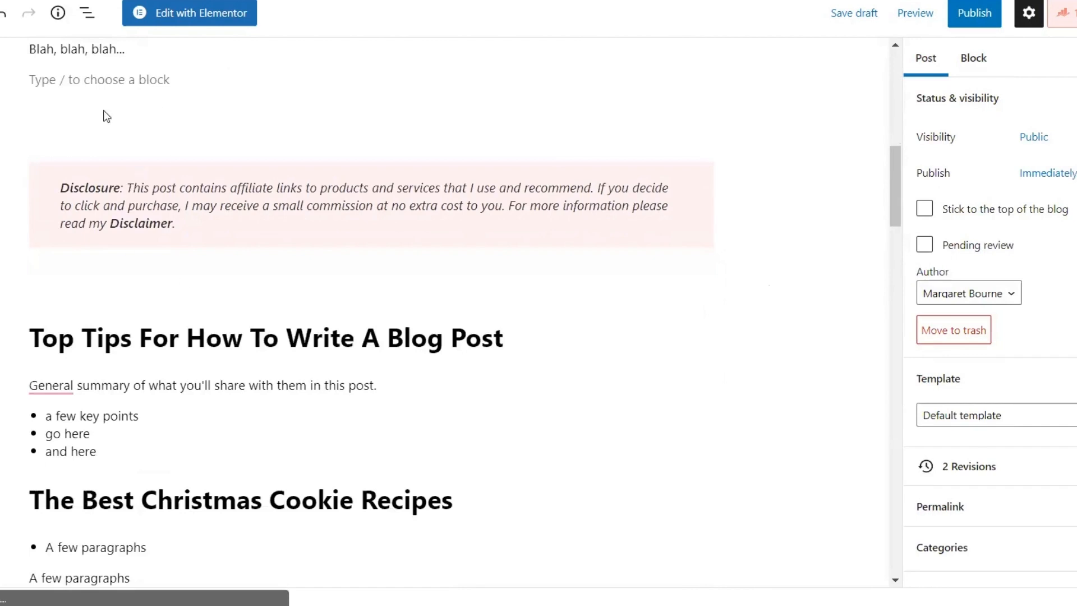
Review the post from the disclosure box down to the summary and call to action section.
mouse_move(229, 309)
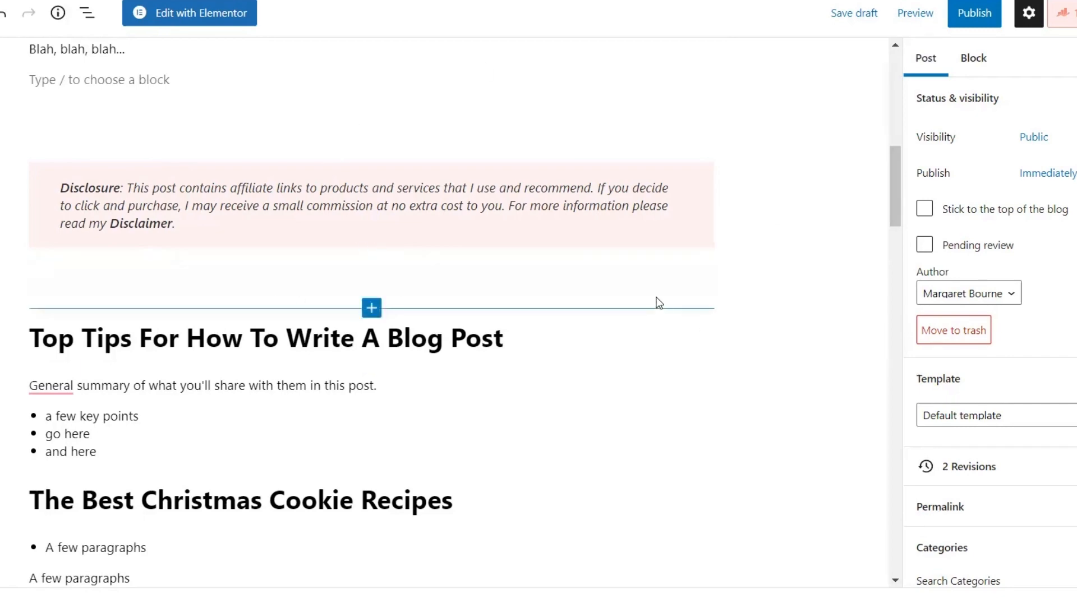
scroll(659, 303, "down", 10)
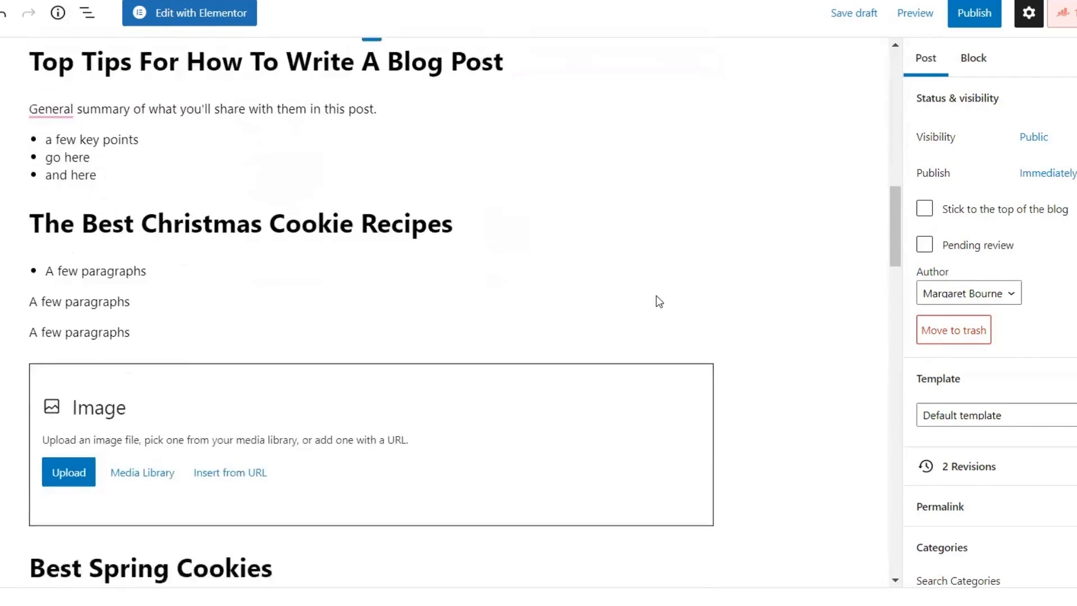
scroll(656, 296, "down", 6)
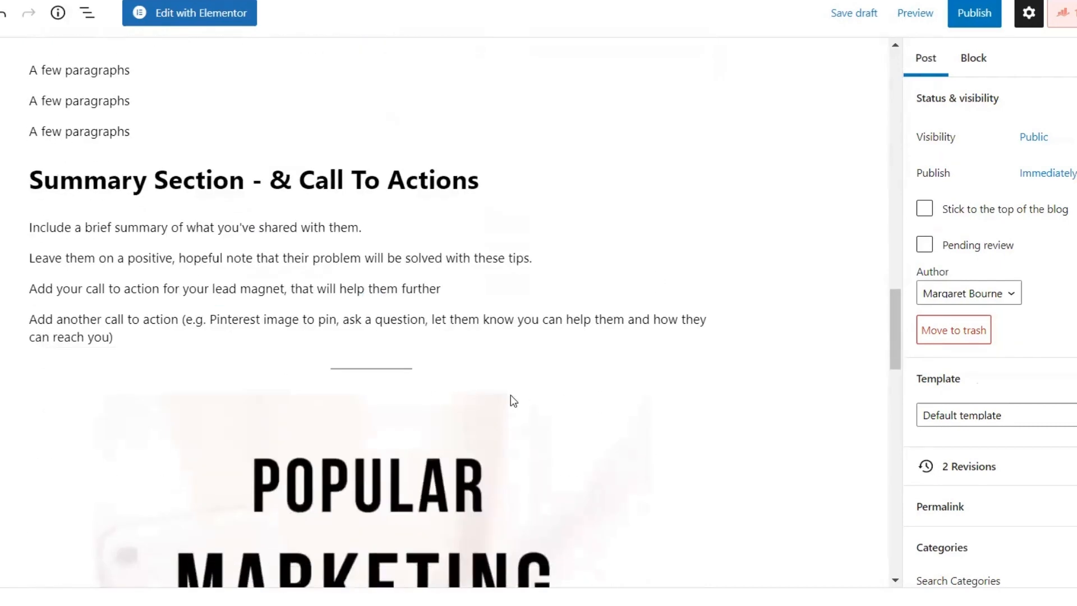